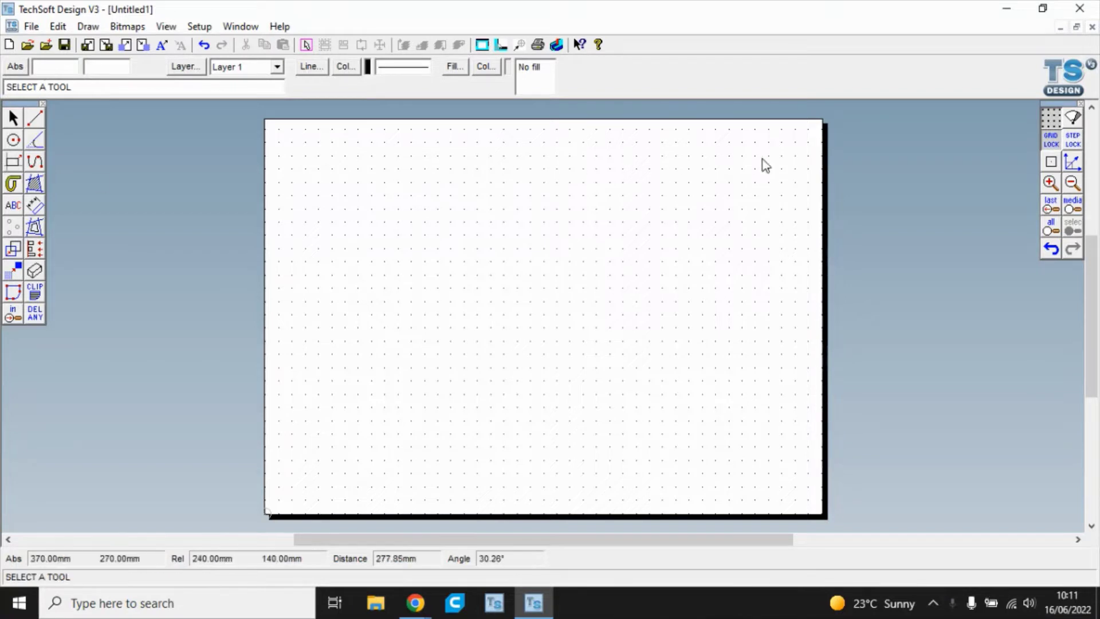
- Draw the tall rectangle for the phone body outline
click(18, 167)
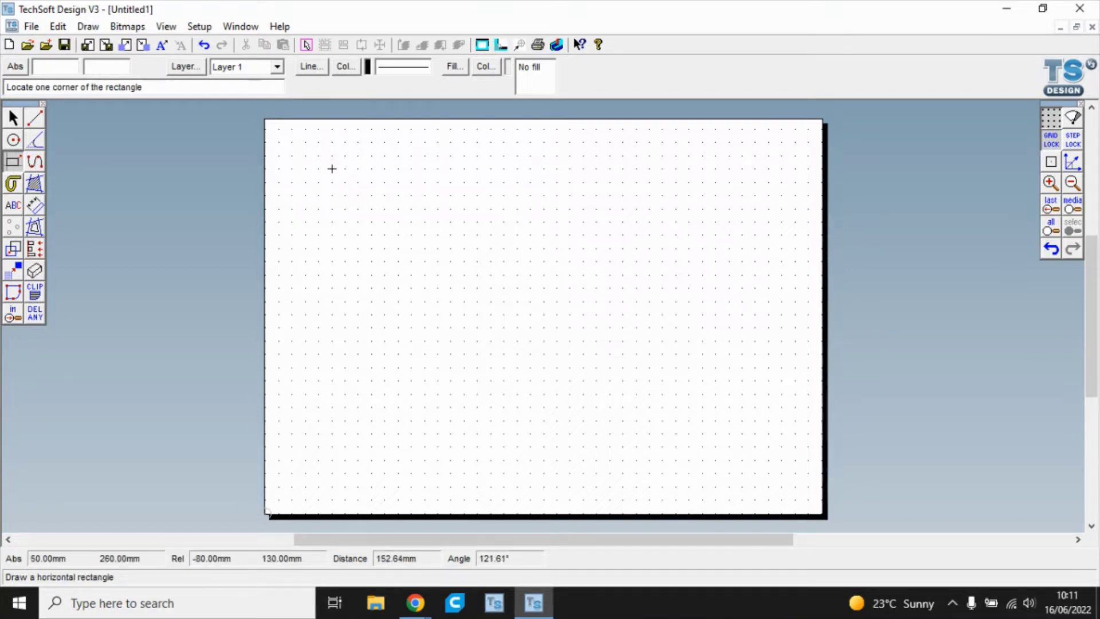
click(331, 209)
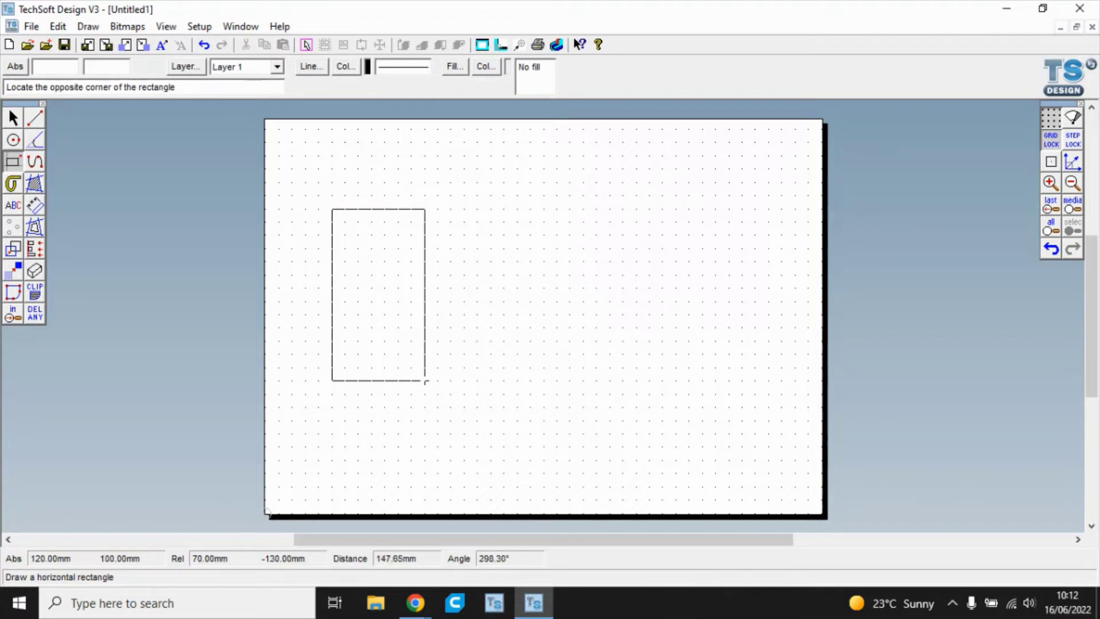
click(425, 381)
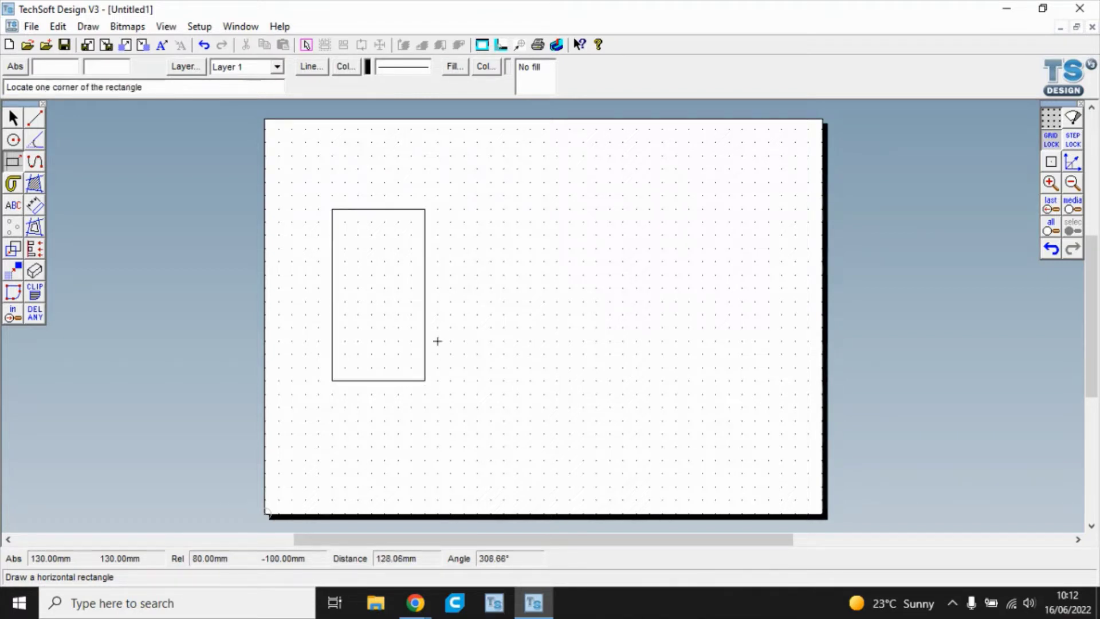
- Add upper and lower square rectangles inside the body, then turn on Grid Lock
click(345, 222)
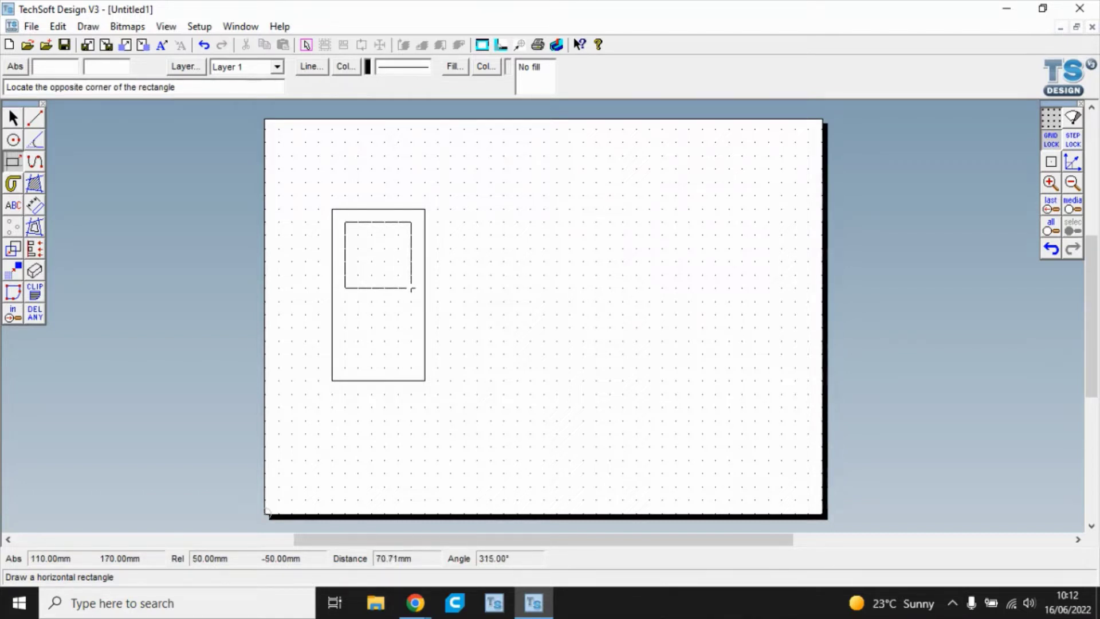
click(412, 288)
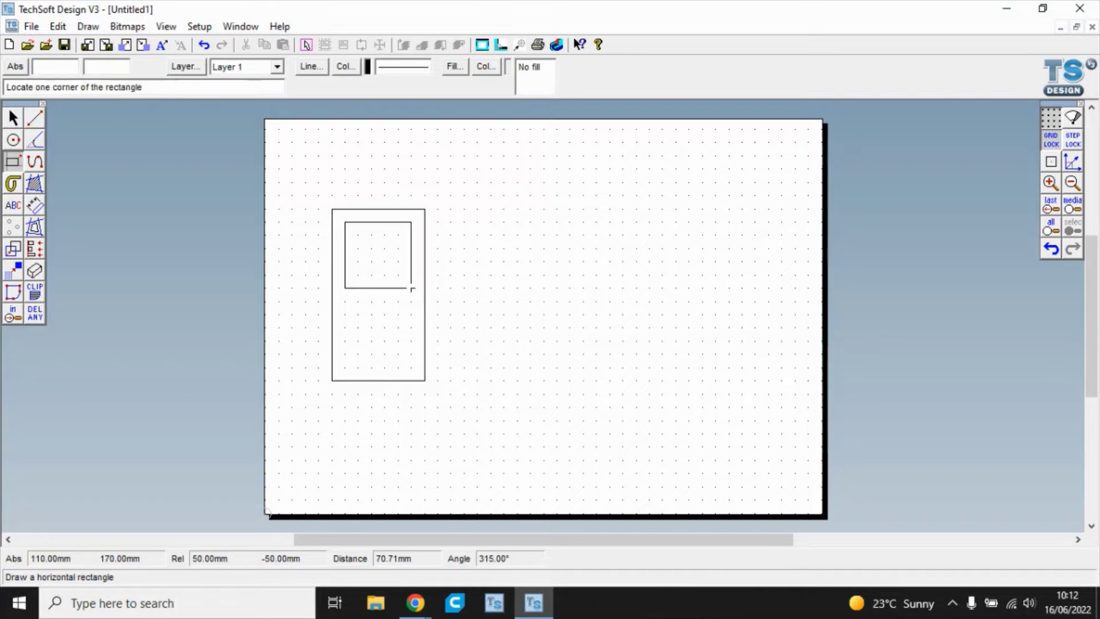
click(345, 301)
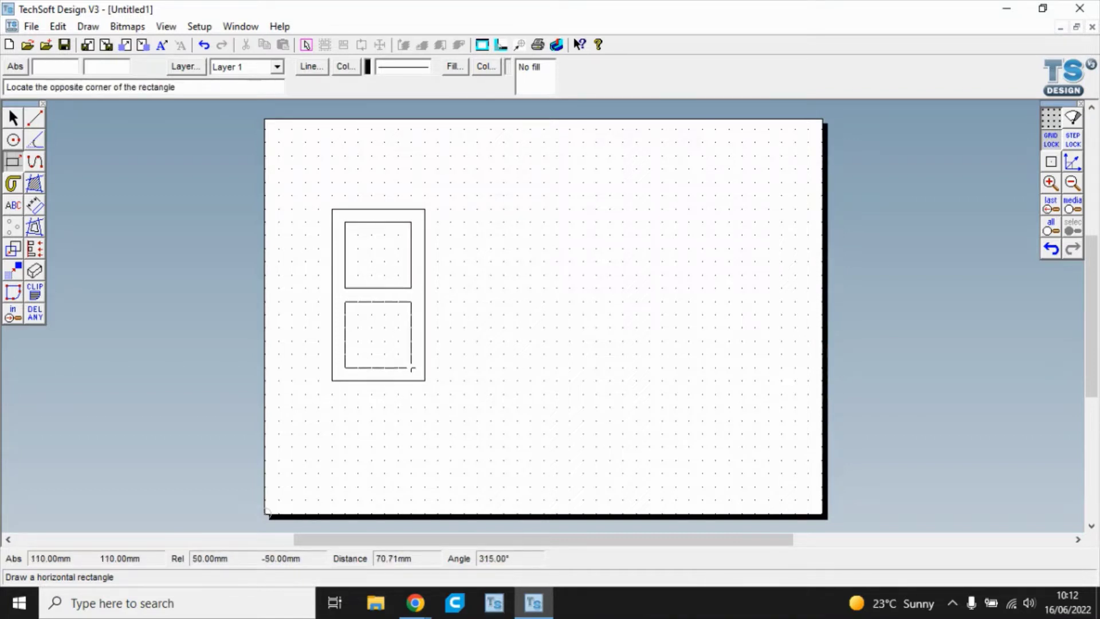
click(411, 368)
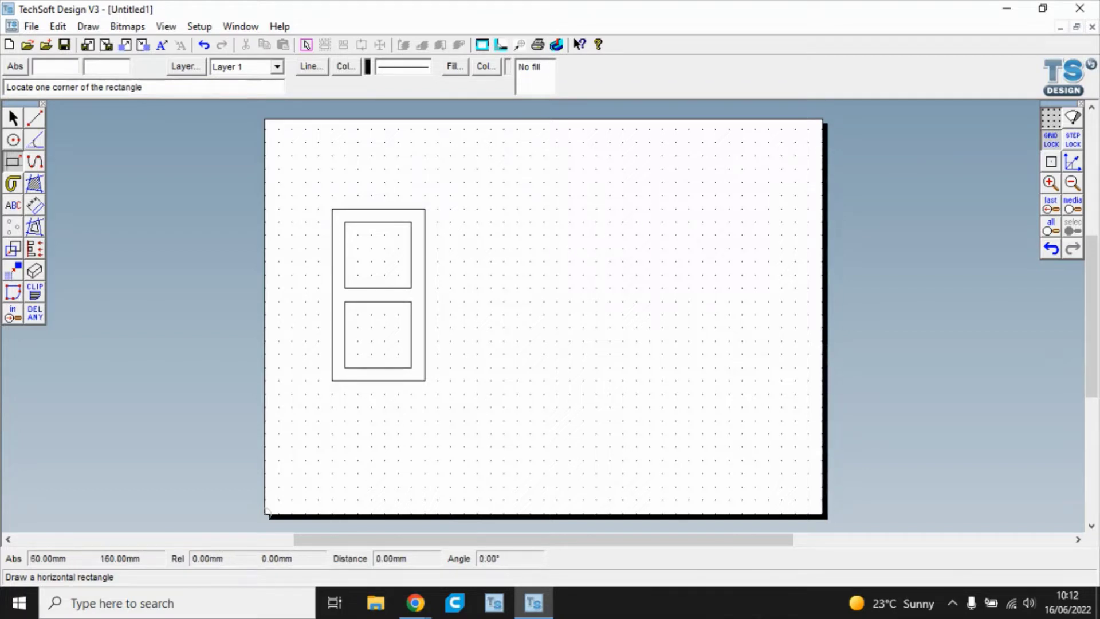
click(1047, 139)
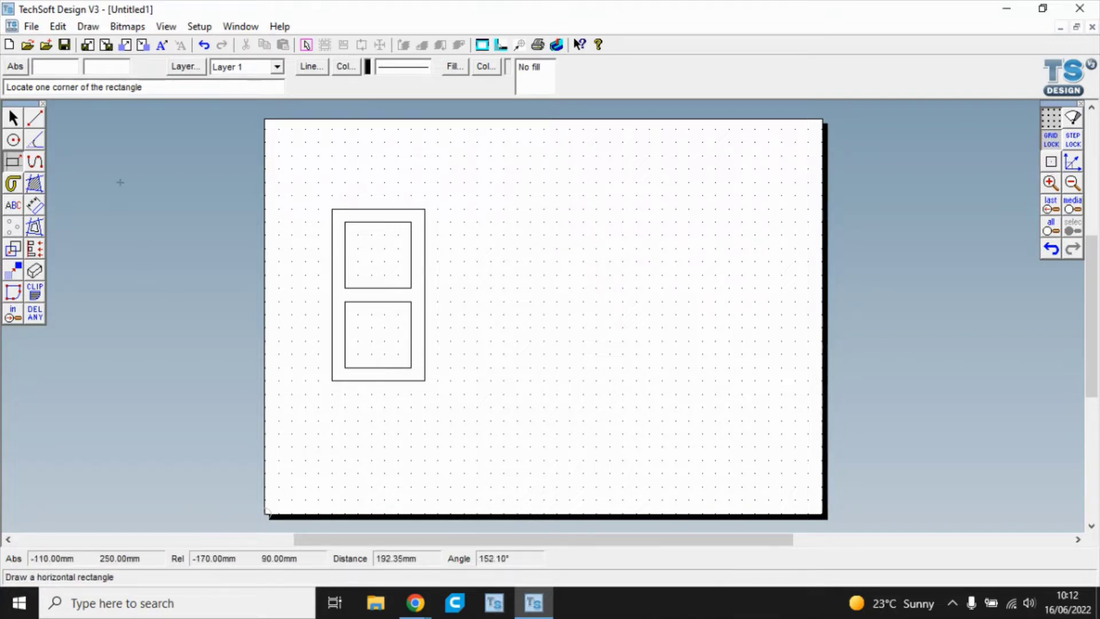
- Stretch the lower inner rectangle's bottom edge down 10 mm, making it longer than the upper one
click(10, 110)
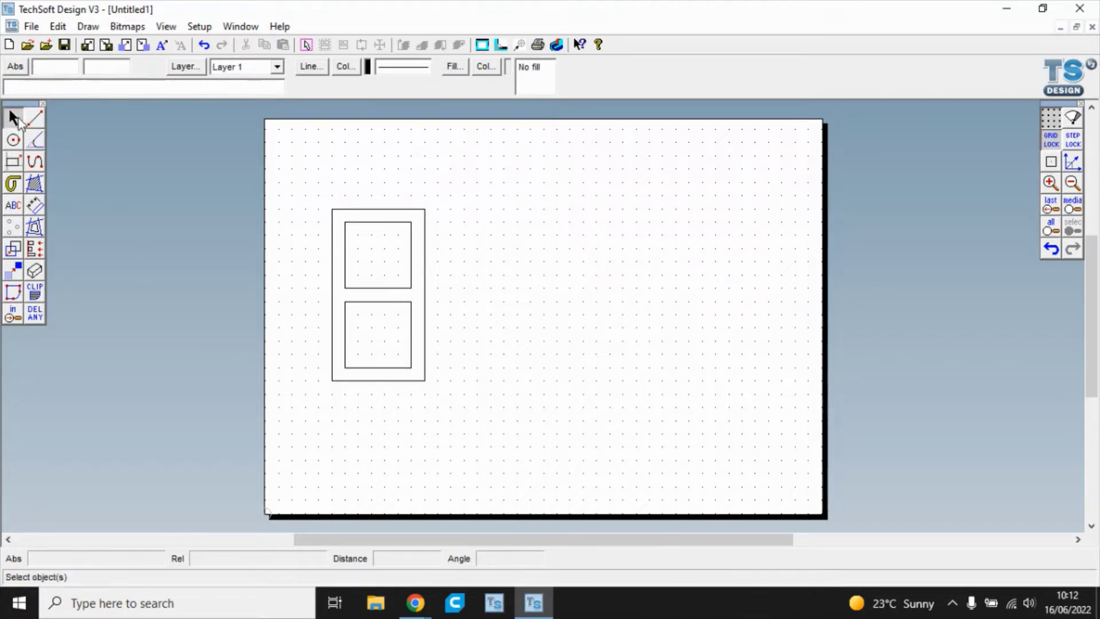
click(375, 382)
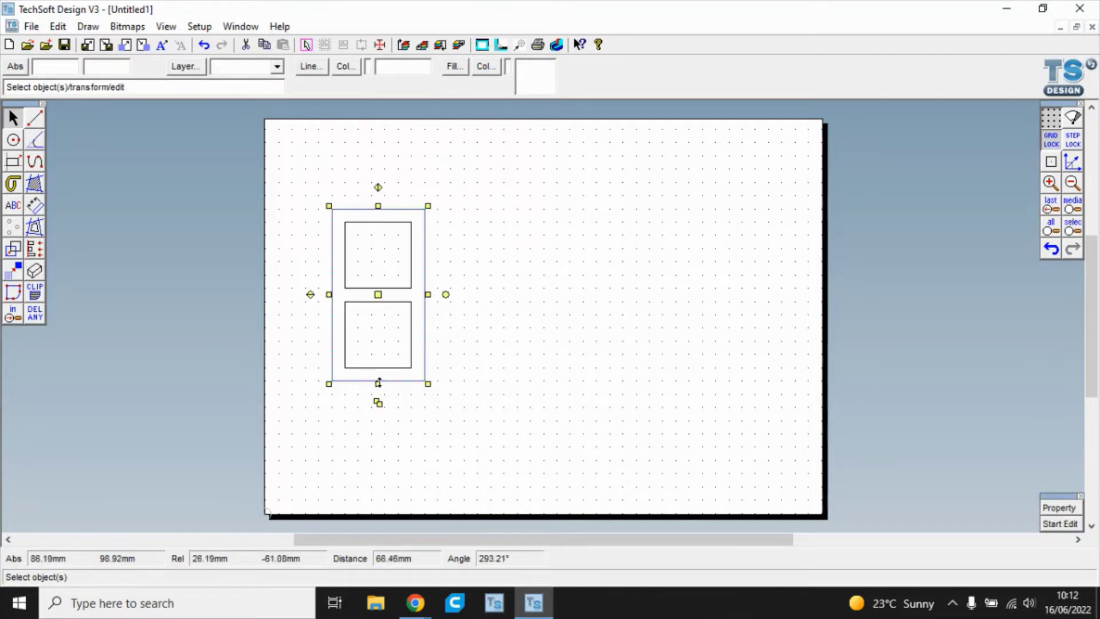
click(376, 369)
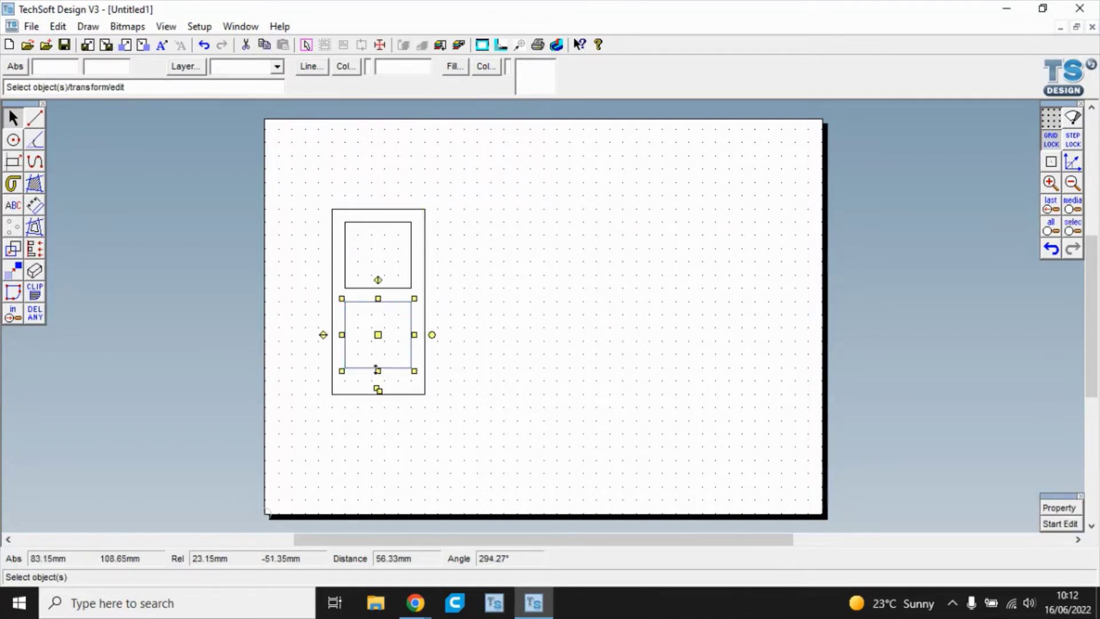
drag(377, 370, 378, 385)
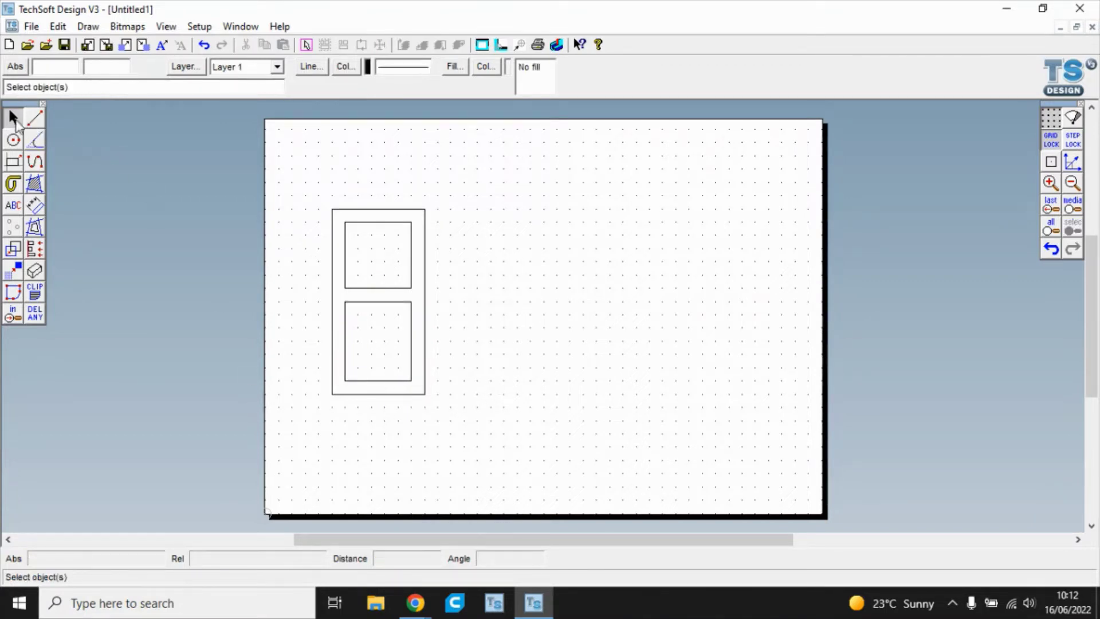
click(332, 240)
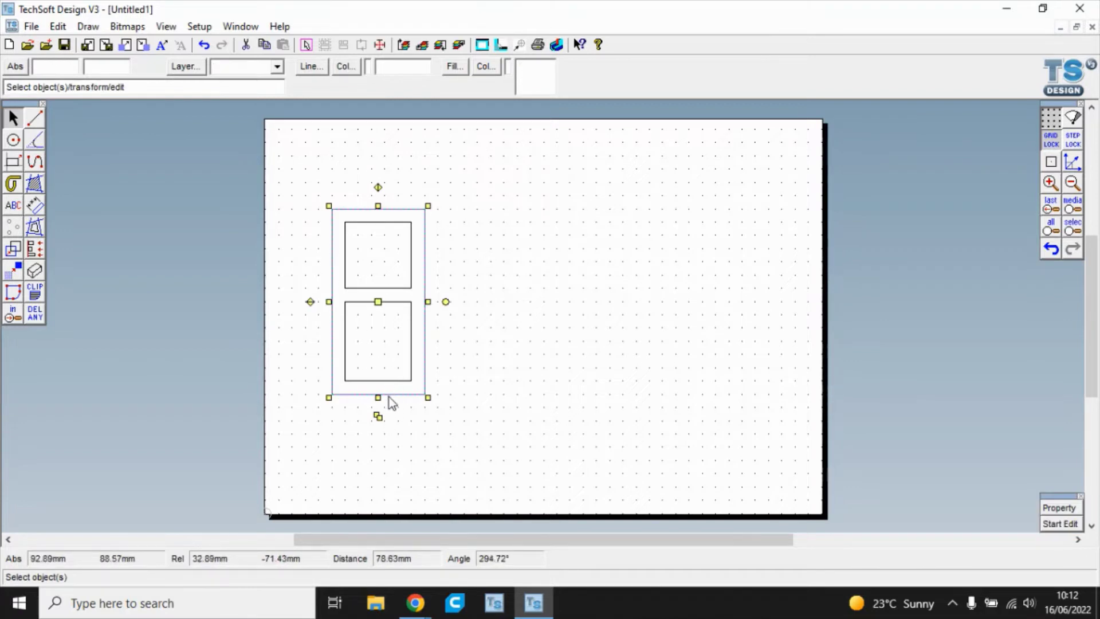
click(283, 297)
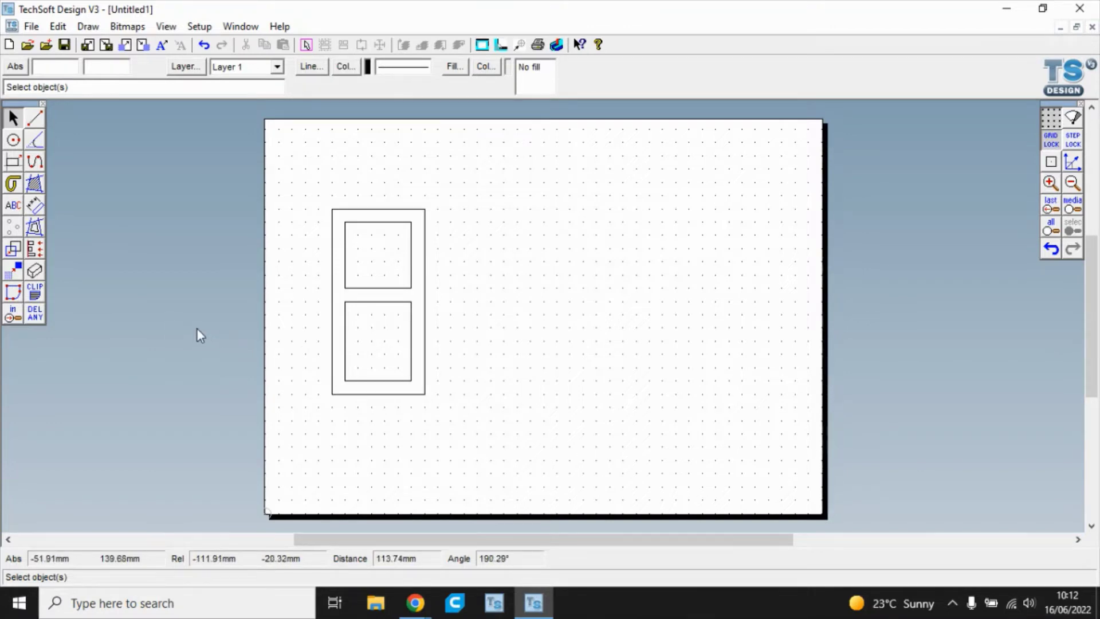
- Fillet the phone body's top-right, bottom-left and bottom-right corners with a 10 mm radius
click(38, 146)
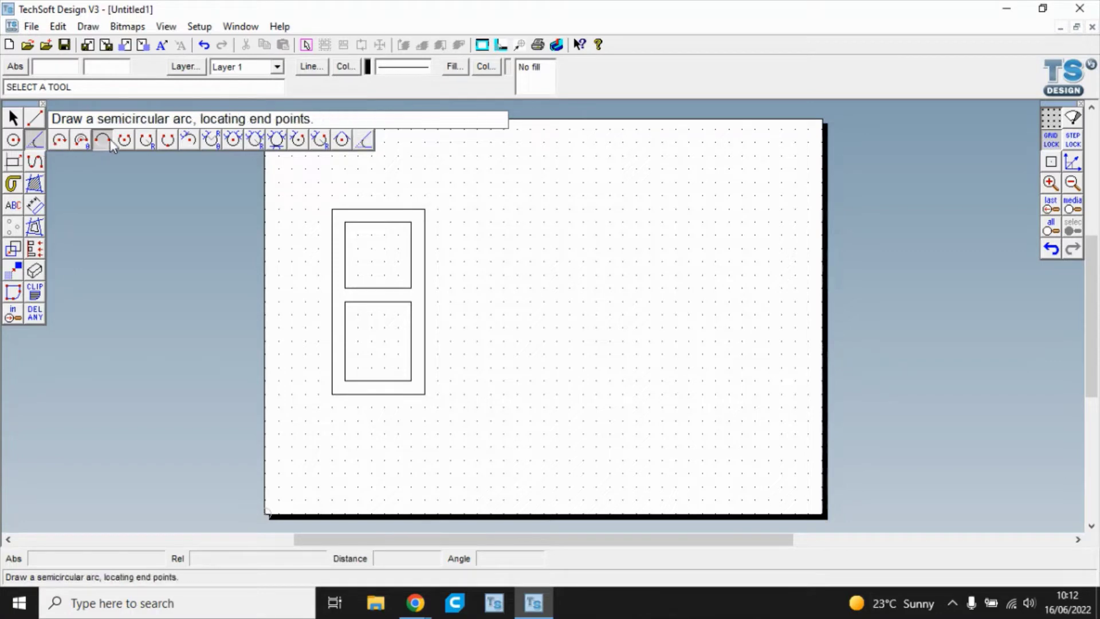
click(364, 142)
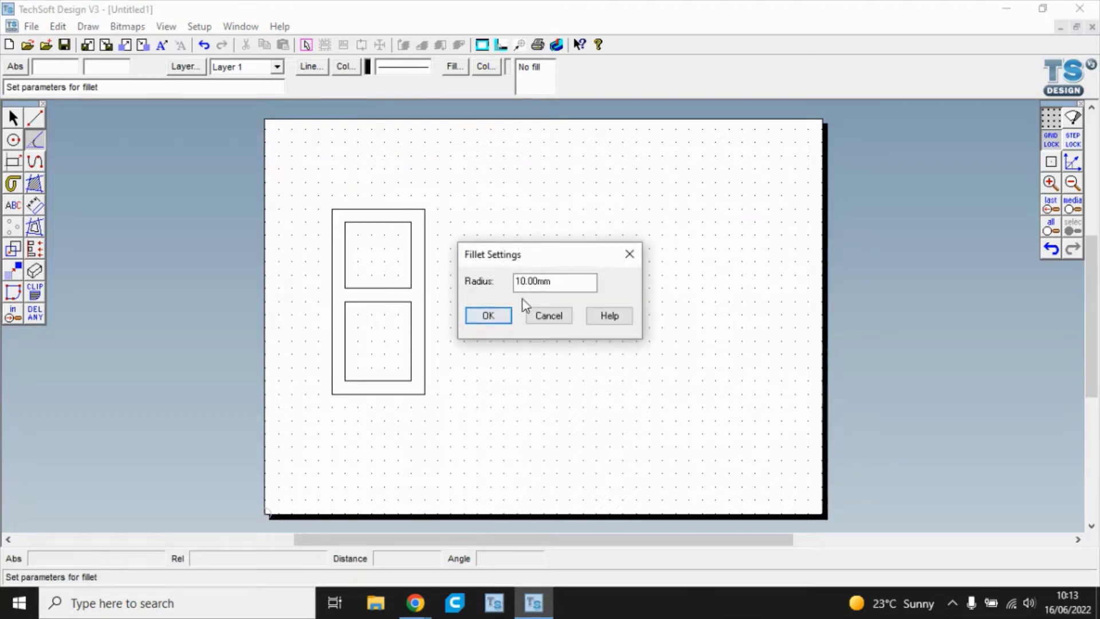
click(490, 315)
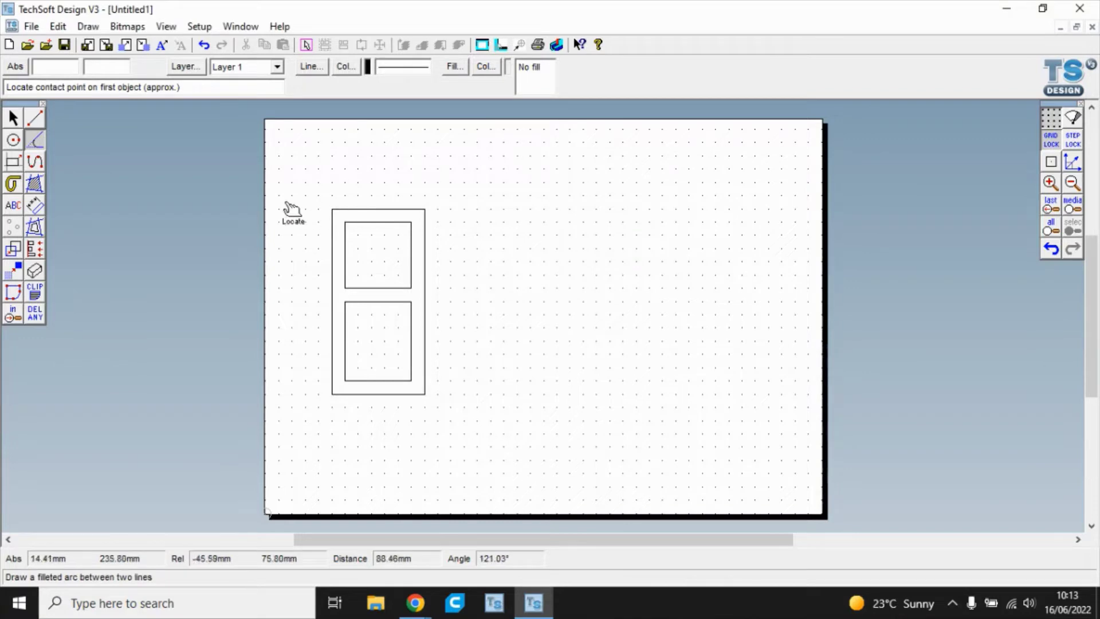
click(348, 211)
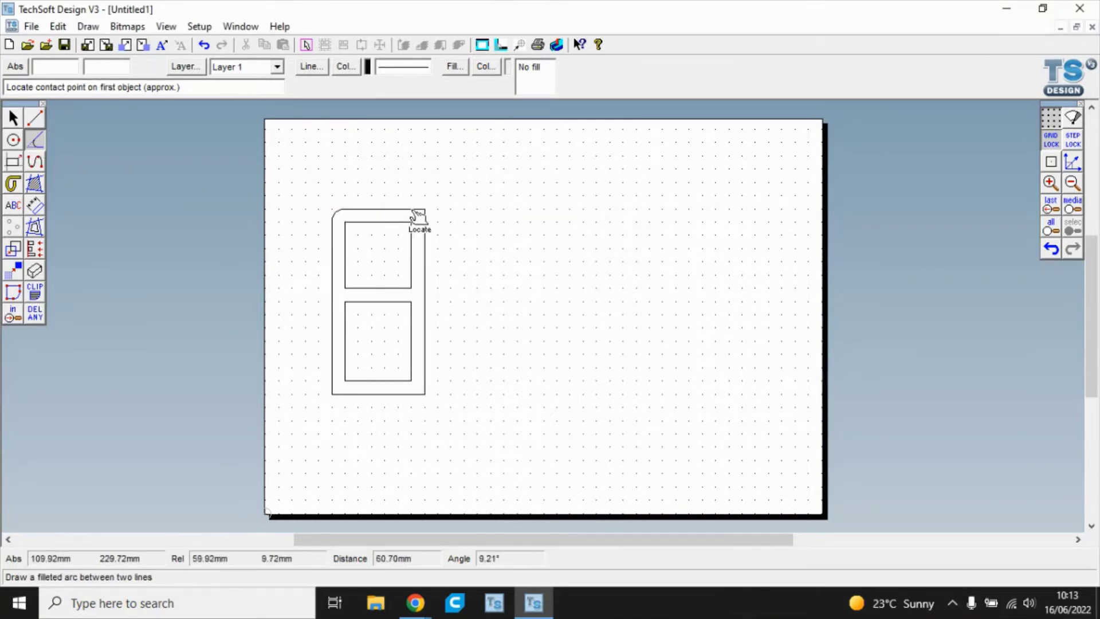
click(424, 252)
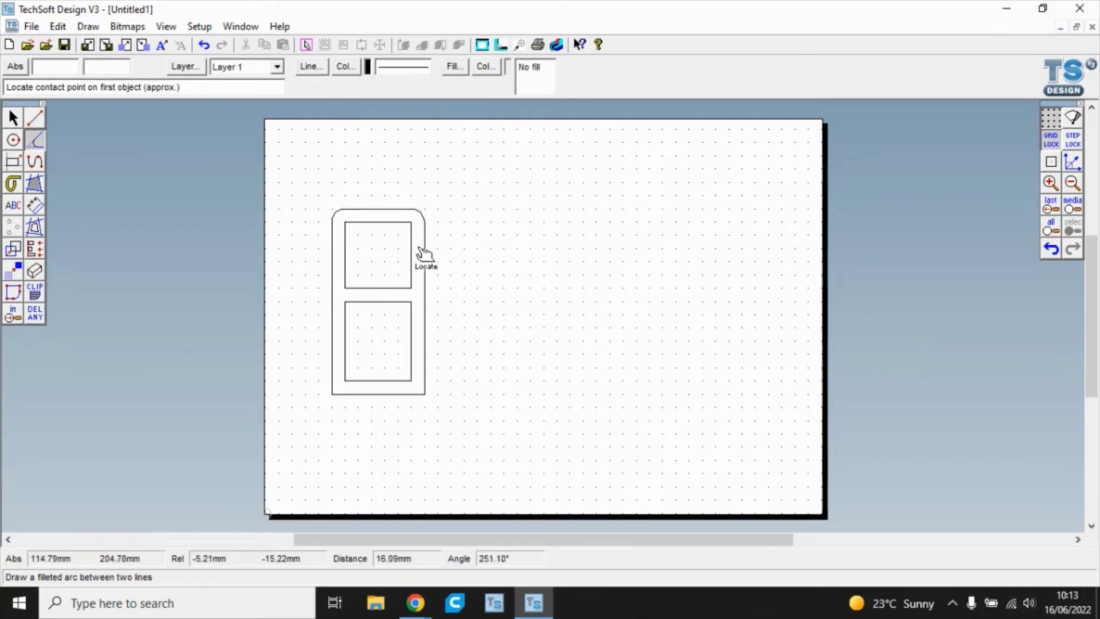
click(333, 381)
click(352, 395)
click(401, 394)
click(425, 383)
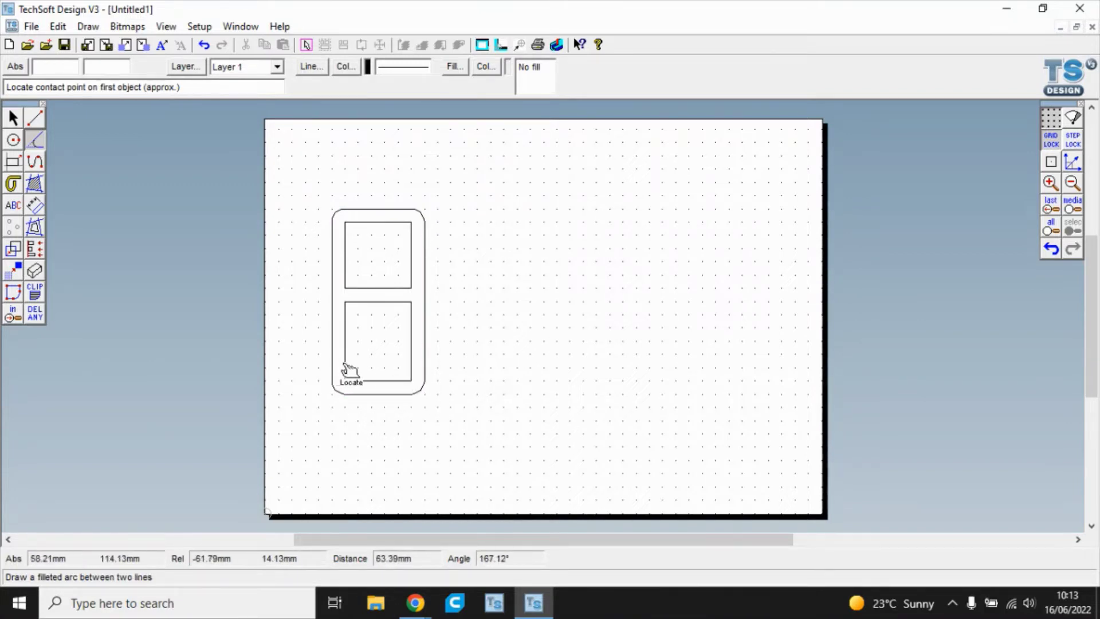
- Round the lower panel's bottom corners and the upper panel's top corners with 10 mm fillets
click(345, 370)
click(355, 381)
click(393, 380)
click(411, 370)
click(410, 276)
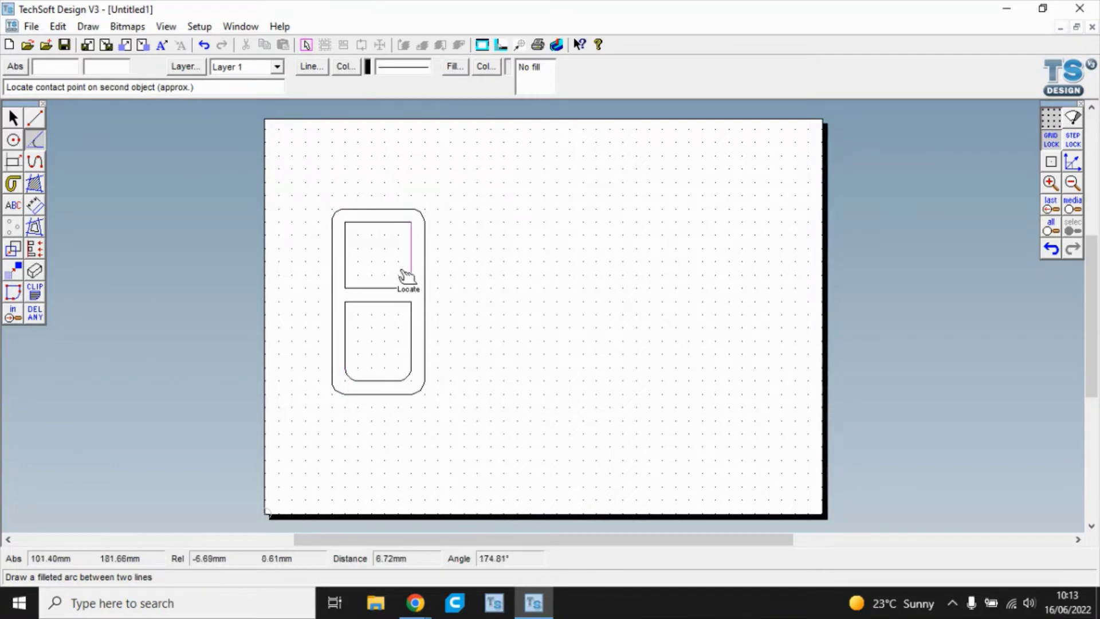
click(398, 222)
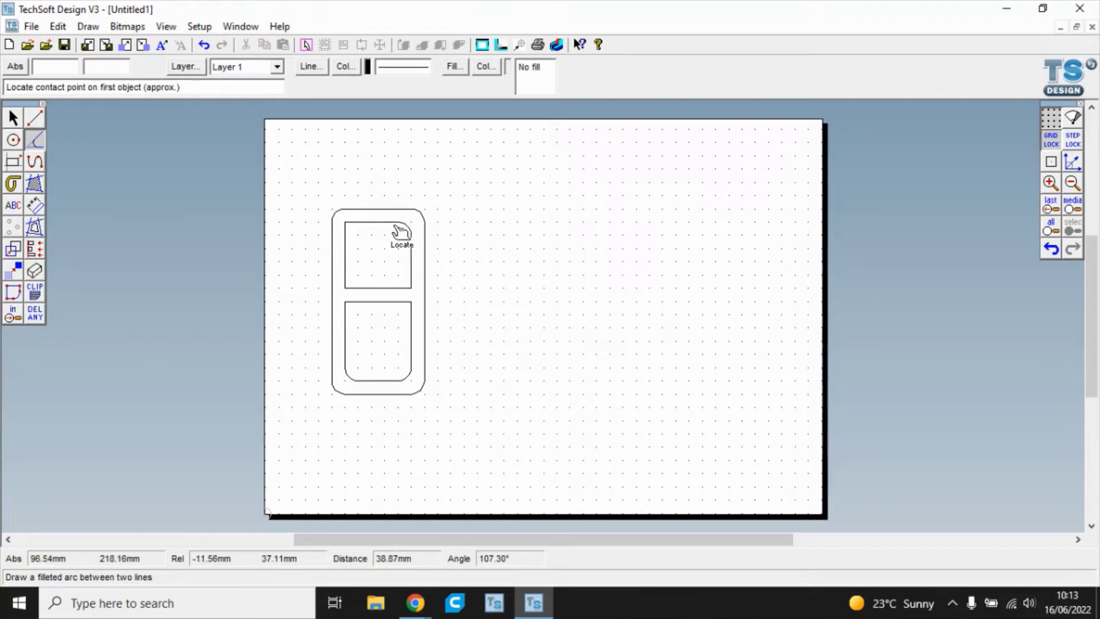
click(361, 223)
click(346, 236)
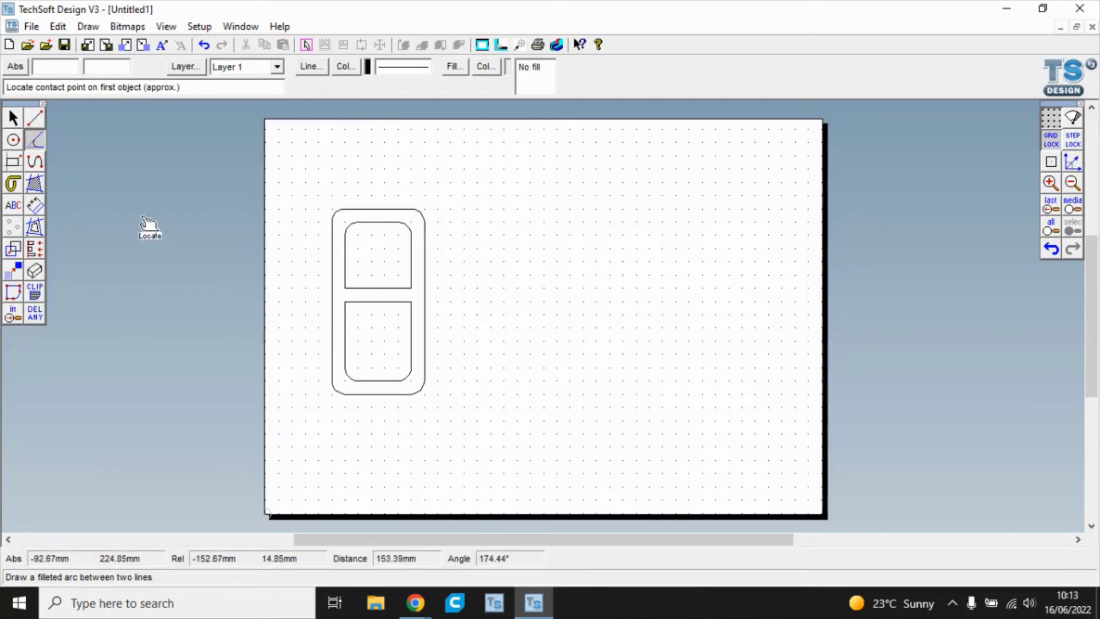
- Draw five horizontal key-row lines across the lower panel
click(37, 117)
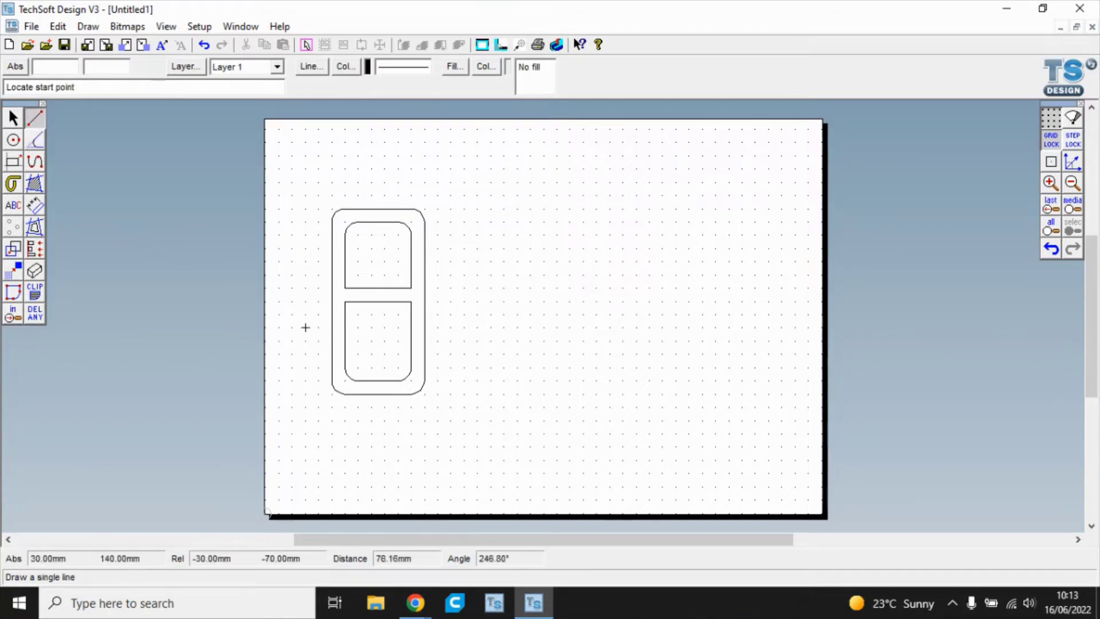
click(344, 314)
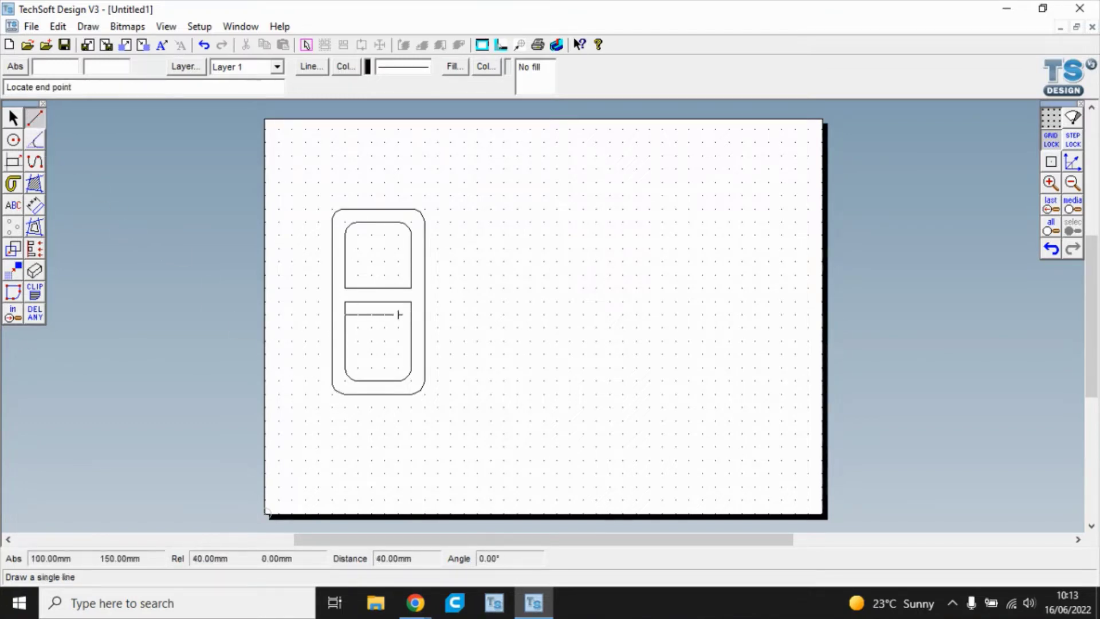
click(411, 314)
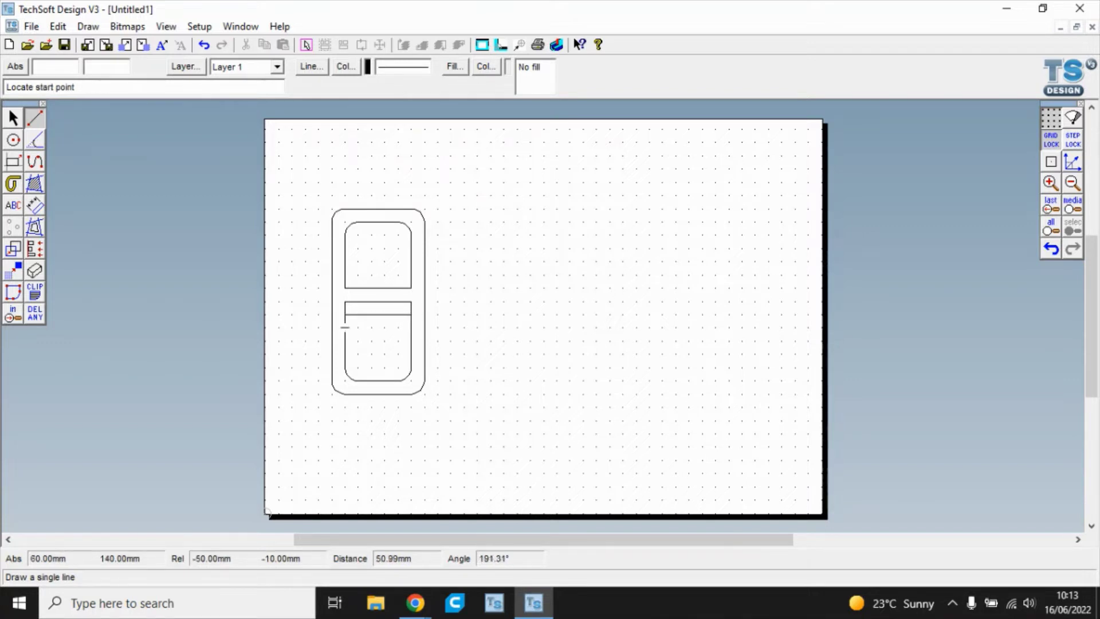
click(345, 327)
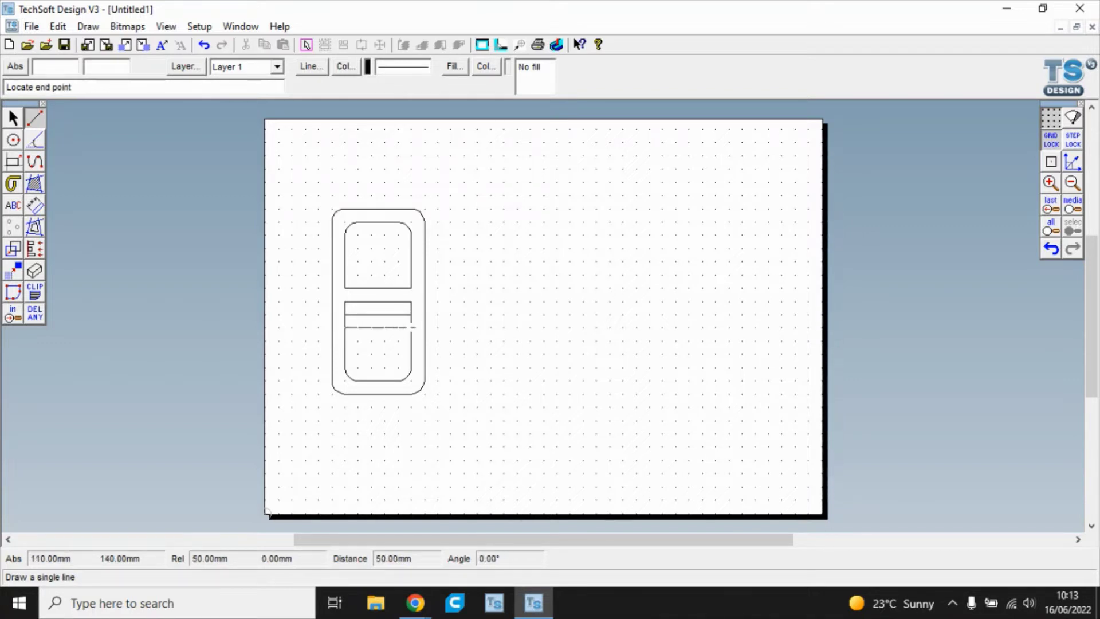
click(411, 327)
click(344, 341)
click(412, 341)
click(344, 353)
click(411, 354)
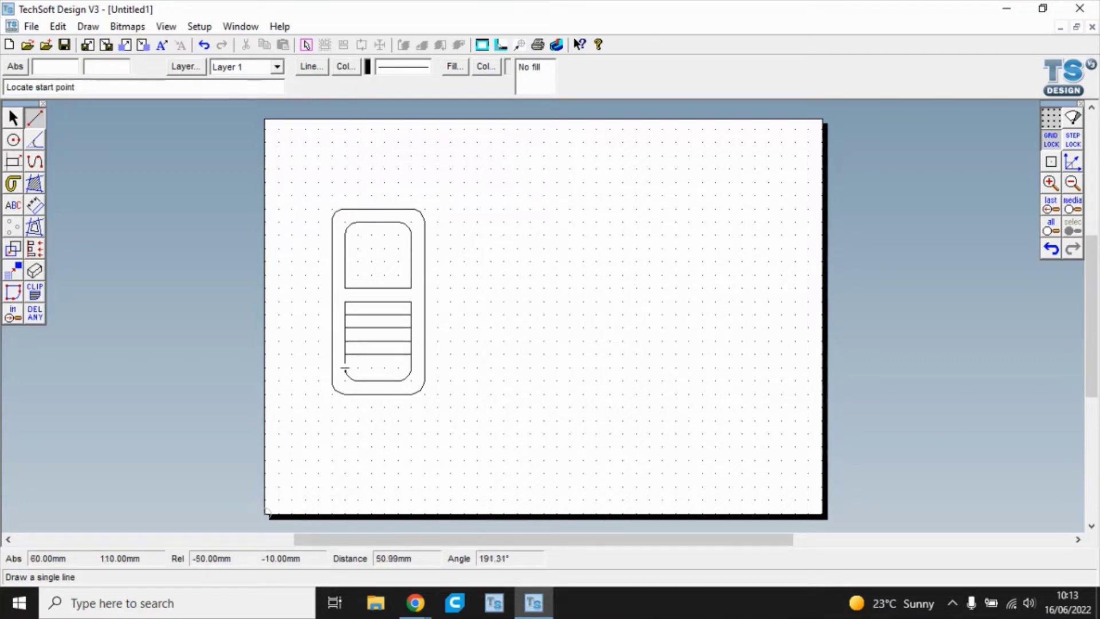
click(344, 367)
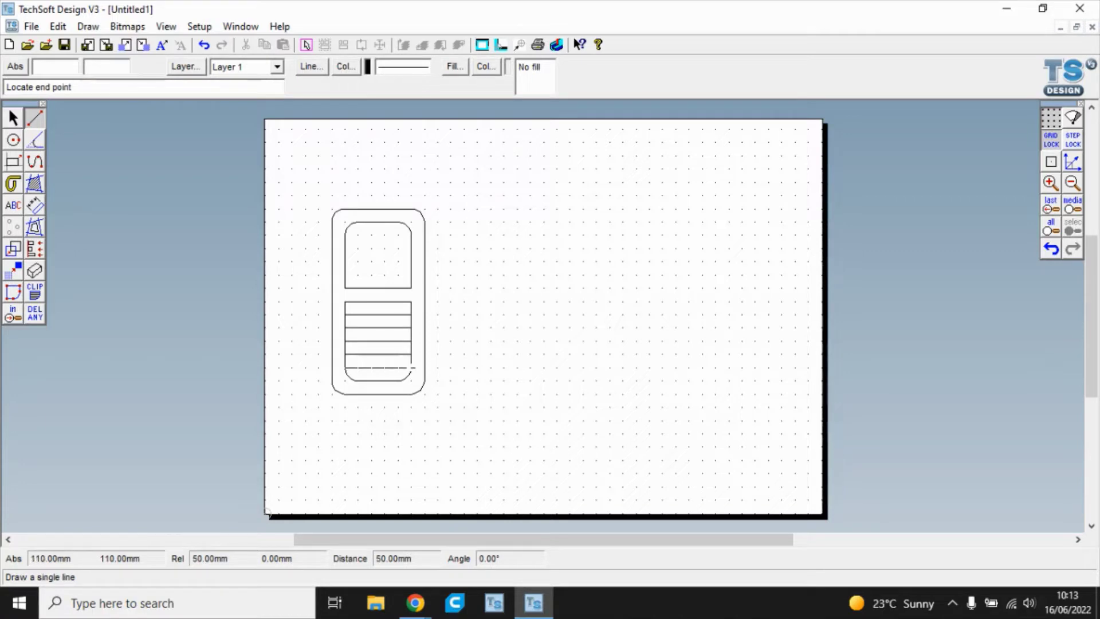
click(411, 367)
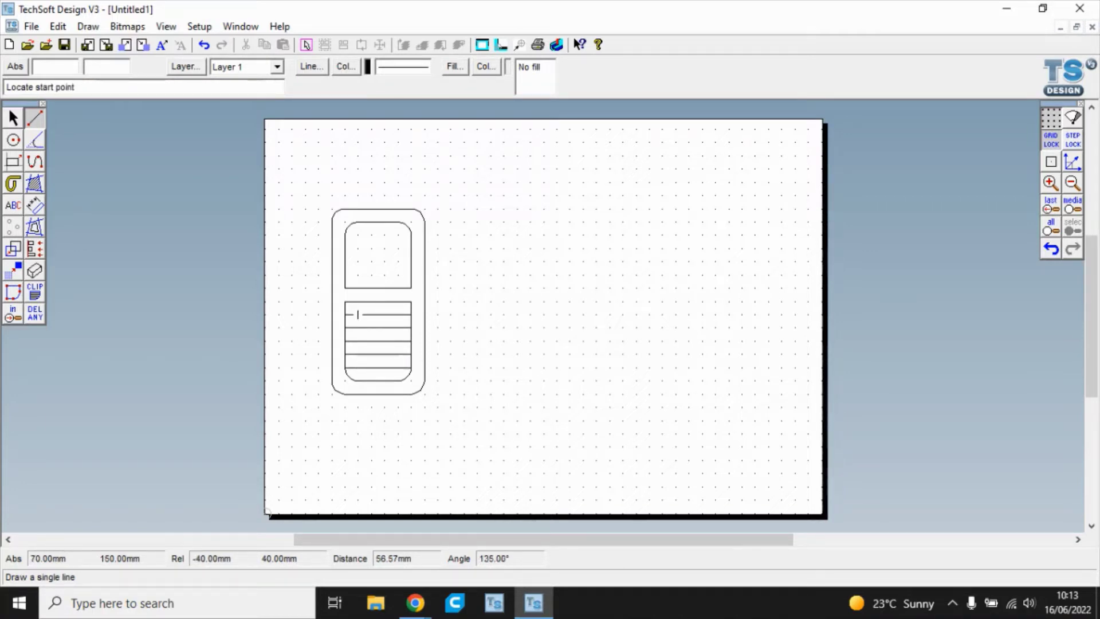
- Add four vertical divider lines down through the keypad to its bottom edge
click(357, 301)
click(357, 381)
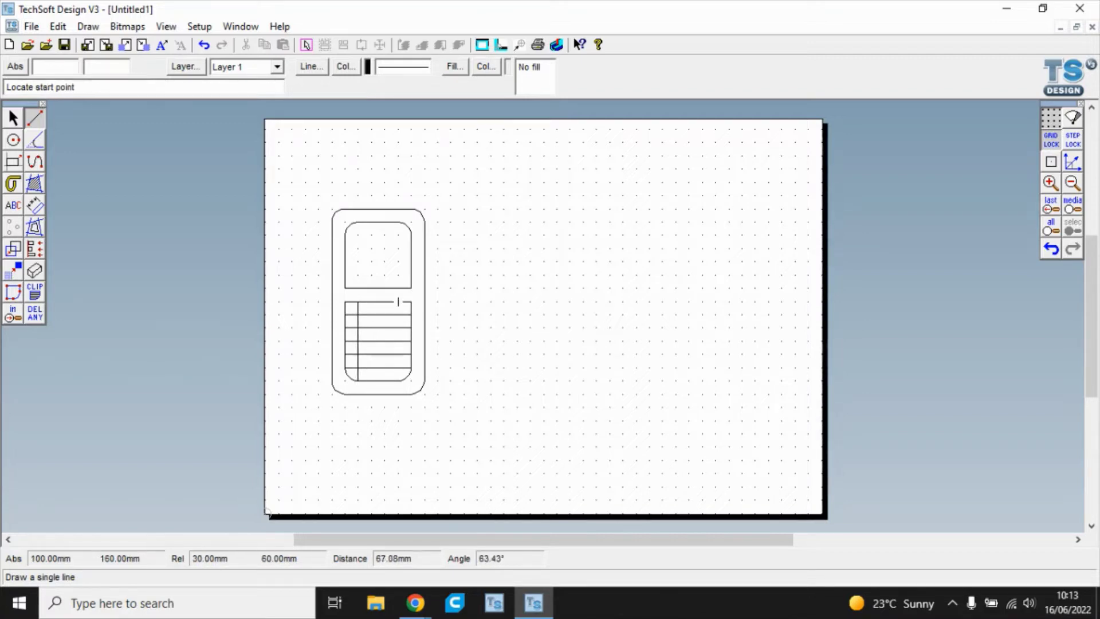
click(399, 301)
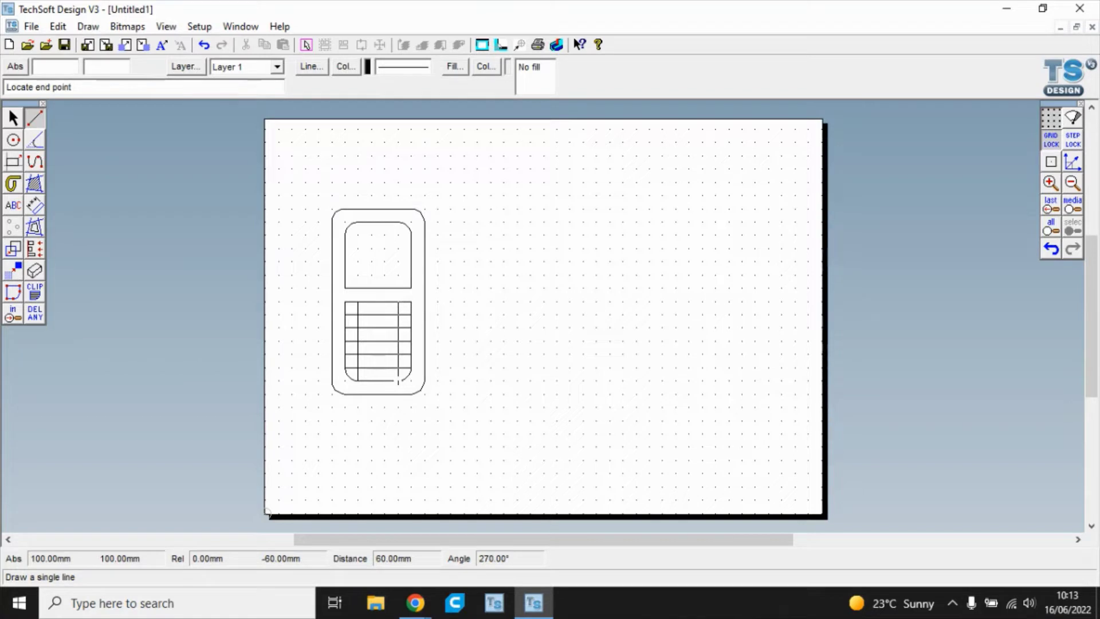
click(399, 381)
click(372, 315)
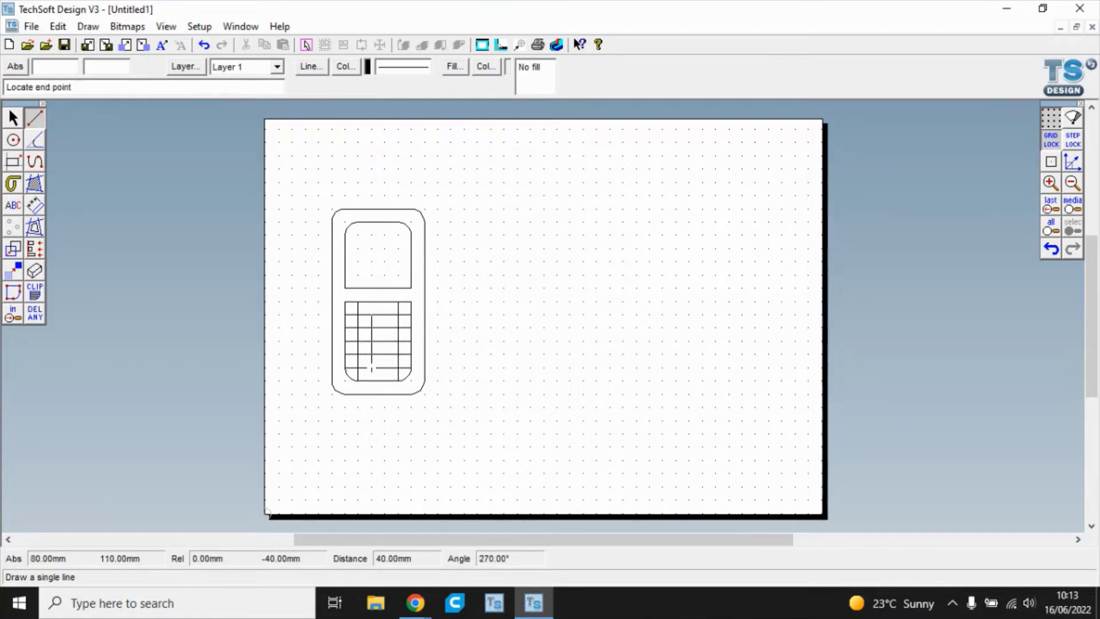
click(372, 381)
click(385, 315)
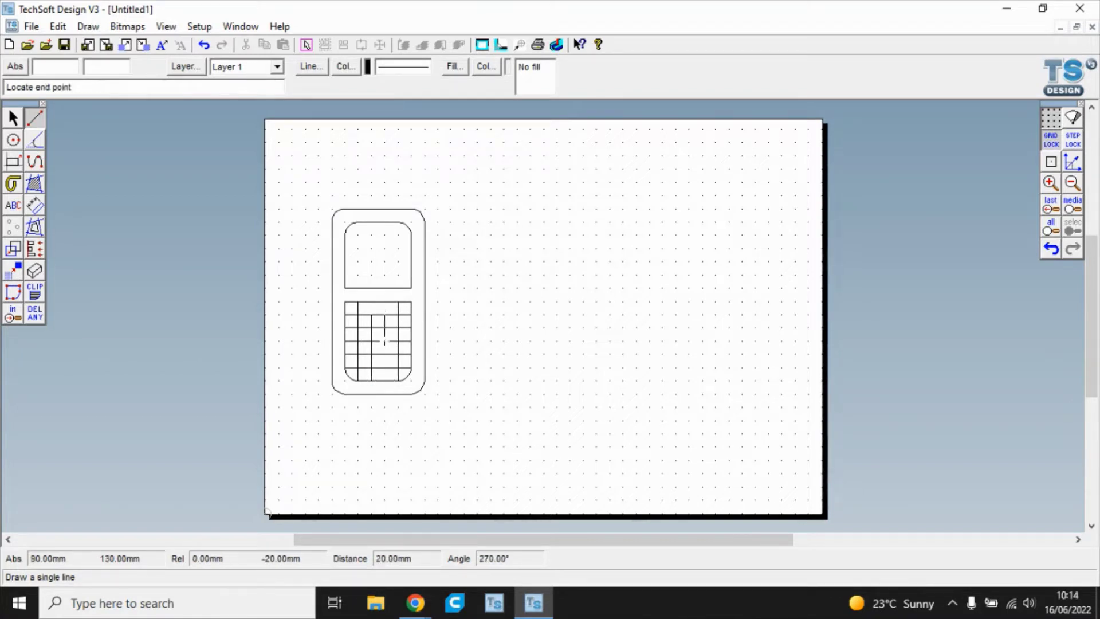
click(384, 381)
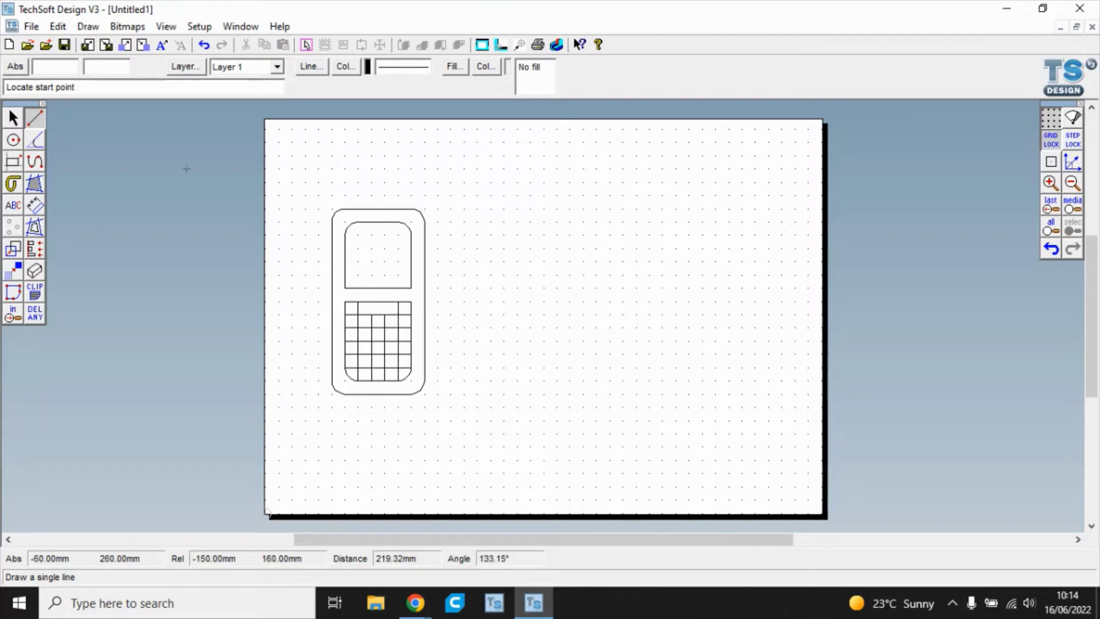
- Box-select the whole phone drawing and drag it about 40 mm lower on the sheet
click(13, 118)
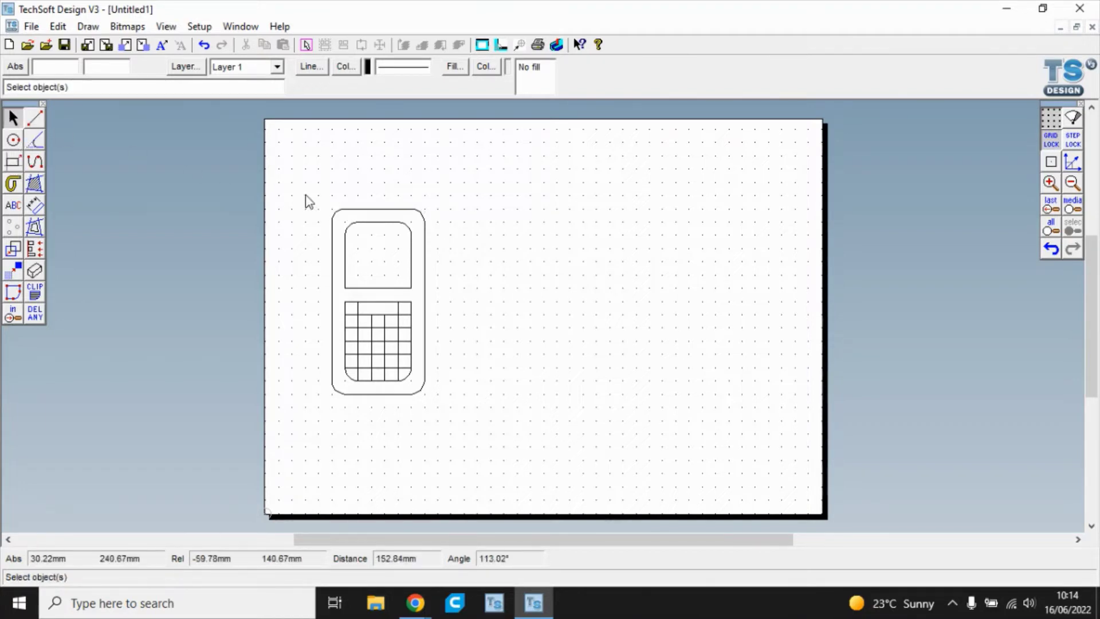
drag(304, 195, 488, 467)
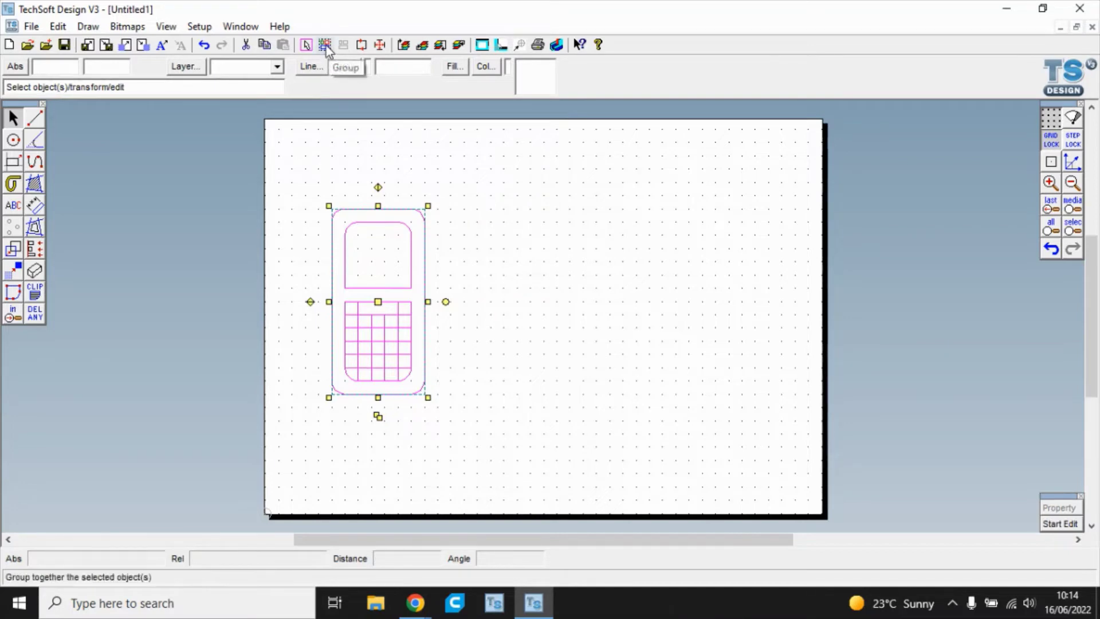
drag(377, 300, 389, 362)
click(483, 350)
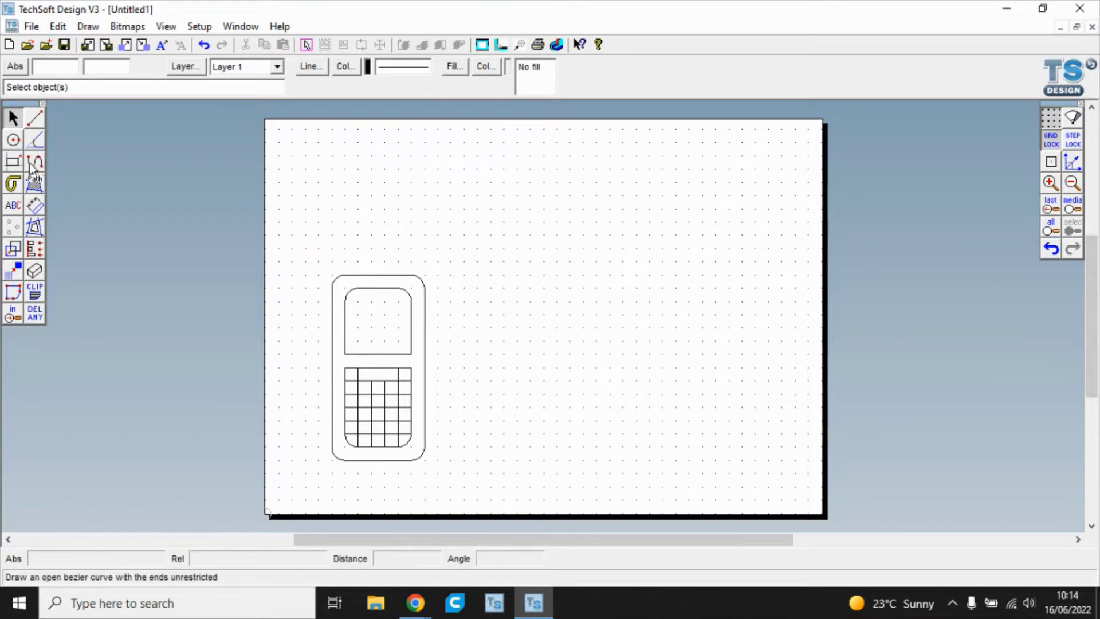
- Draw a wide top-view rectangle above the phone and a tall side-view rectangle beside it
click(13, 161)
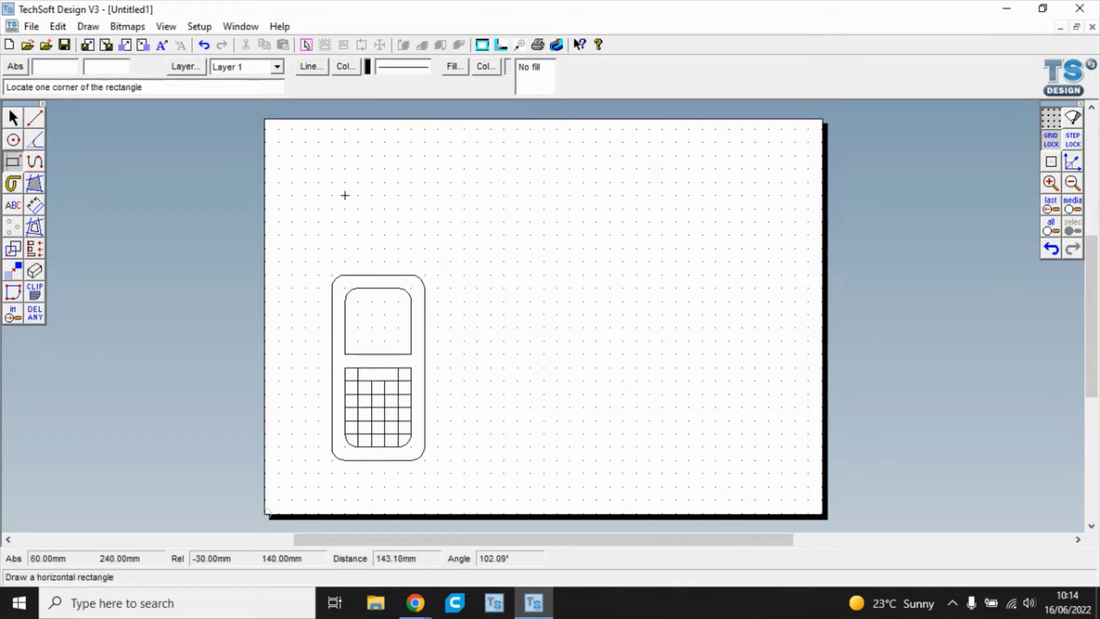
click(332, 195)
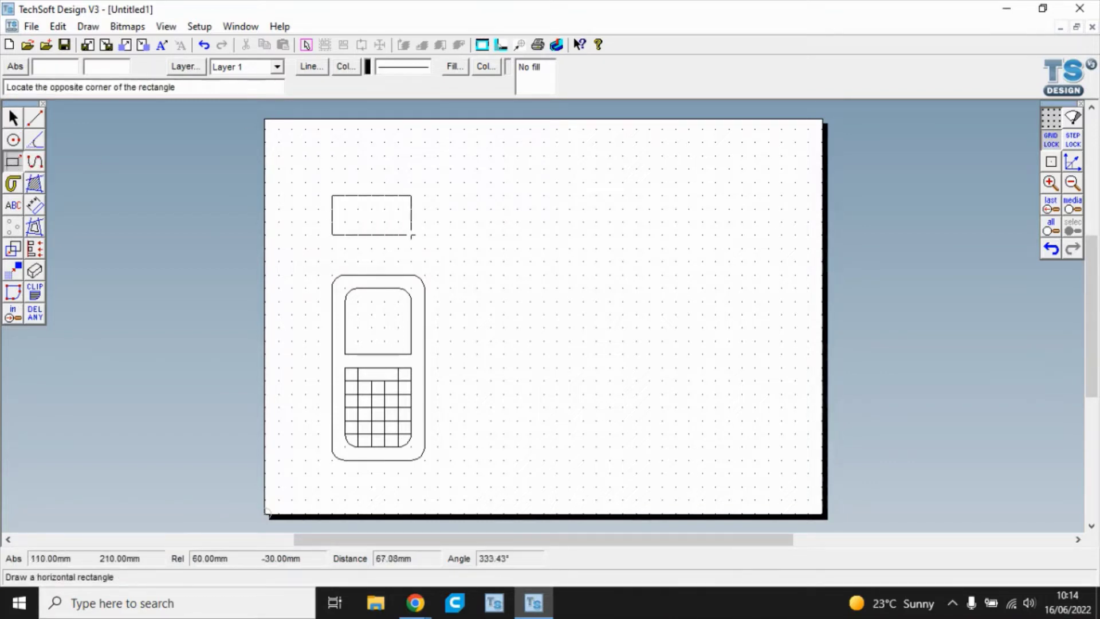
click(425, 235)
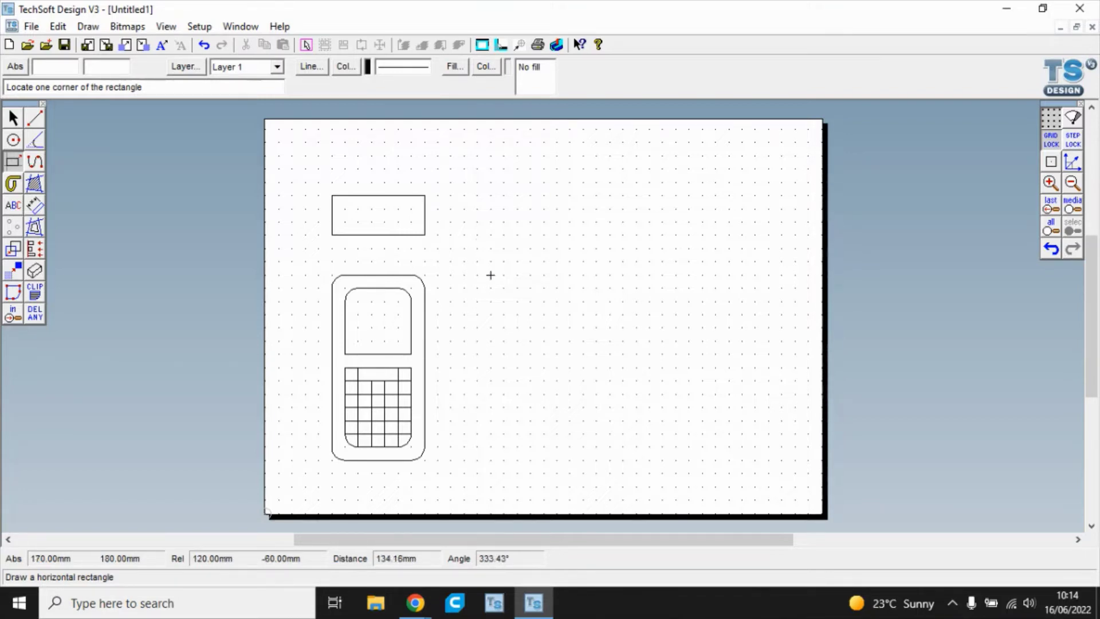
click(490, 275)
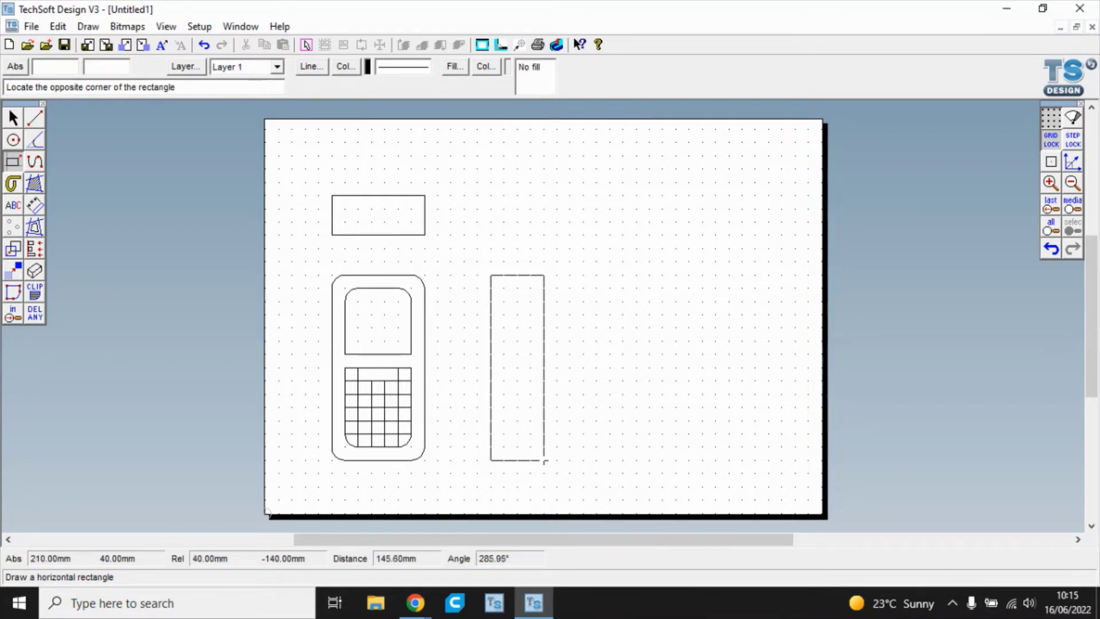
click(545, 461)
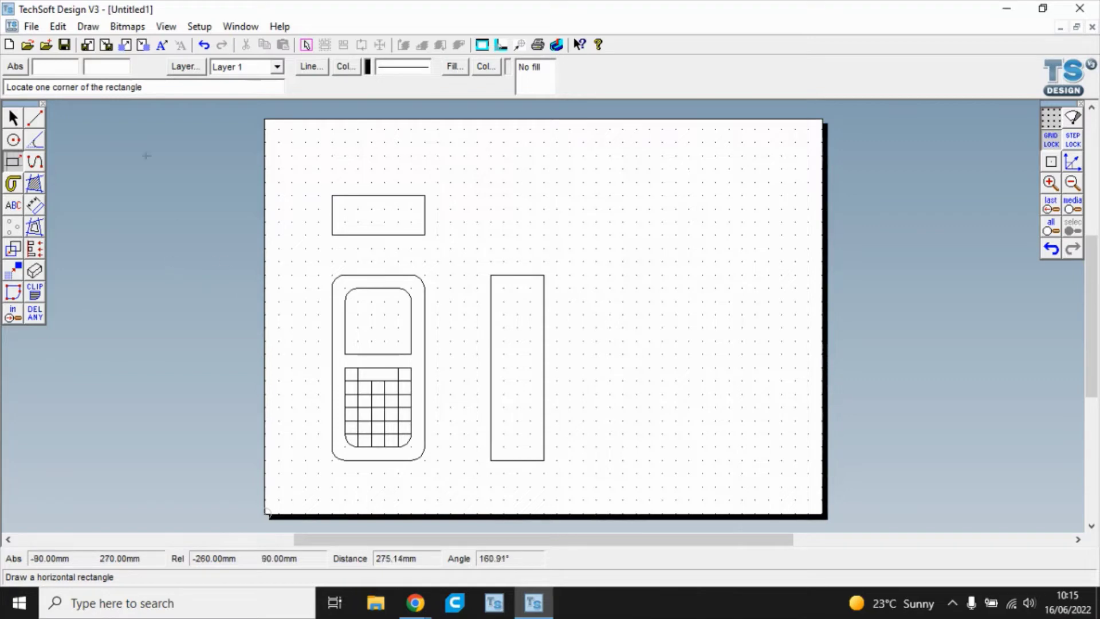
- Fillet the wide rectangle's bottom corners and the tall rectangle's left corners at 10 mm
click(35, 141)
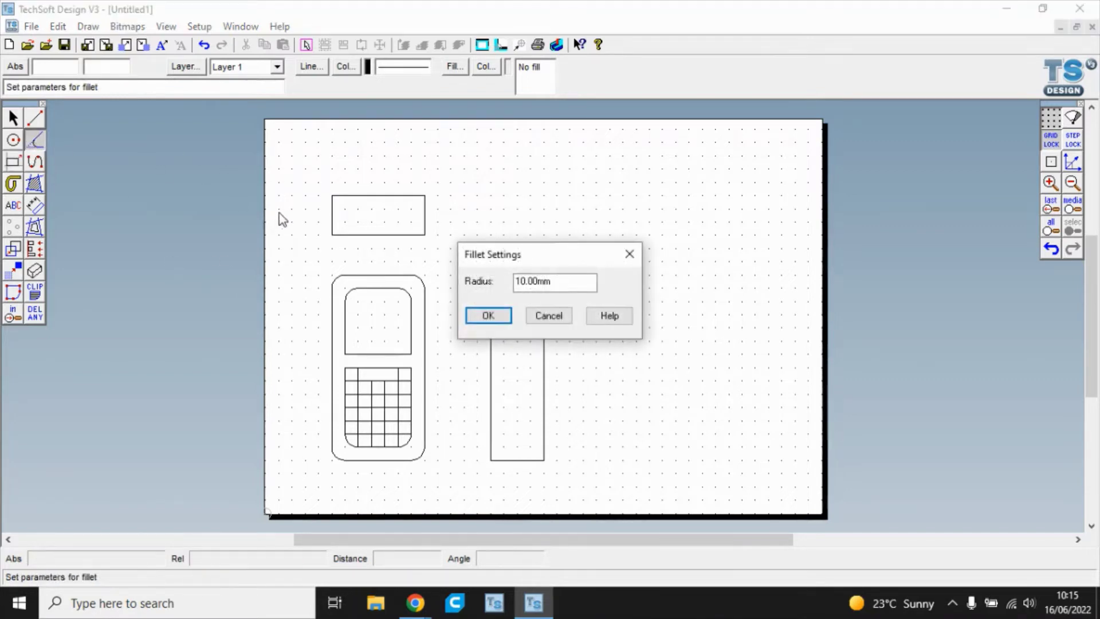
click(488, 315)
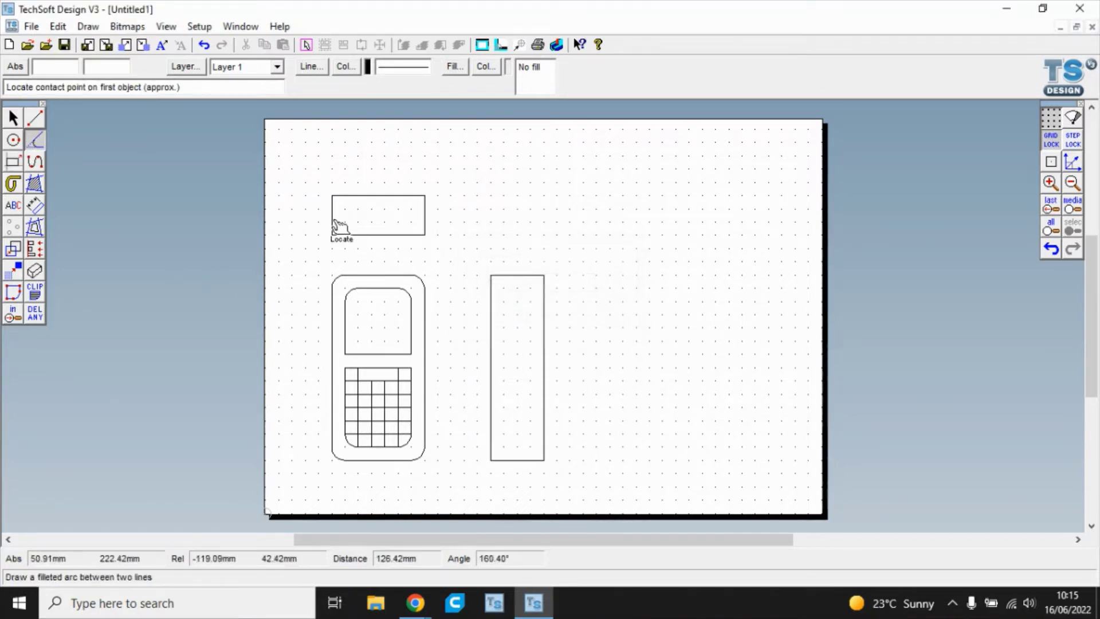
click(335, 223)
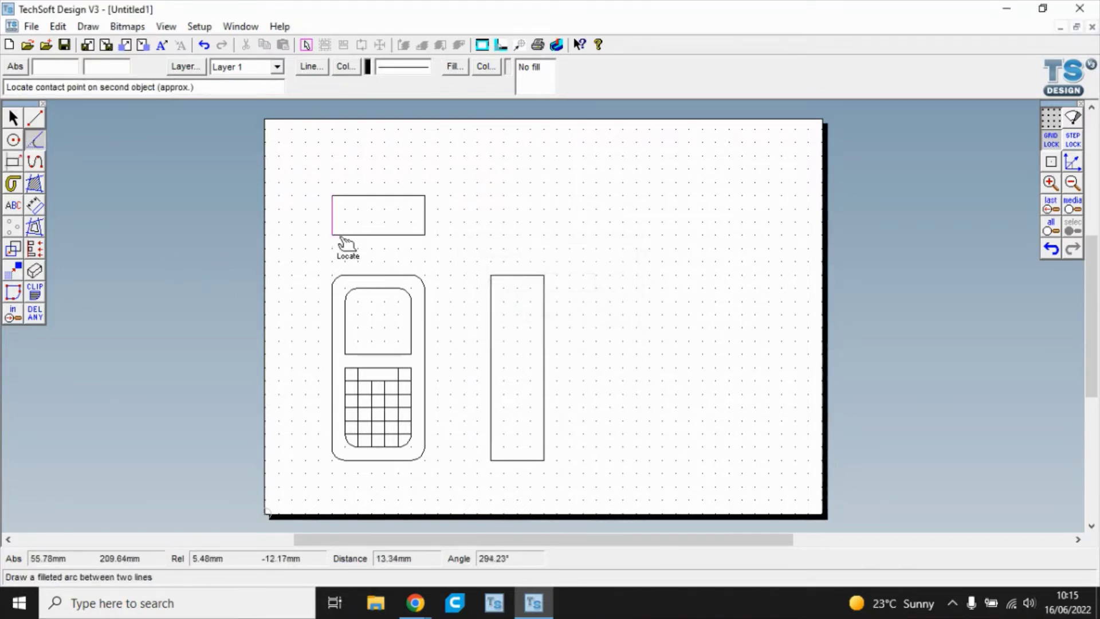
click(425, 232)
click(507, 277)
click(492, 289)
click(491, 450)
click(501, 461)
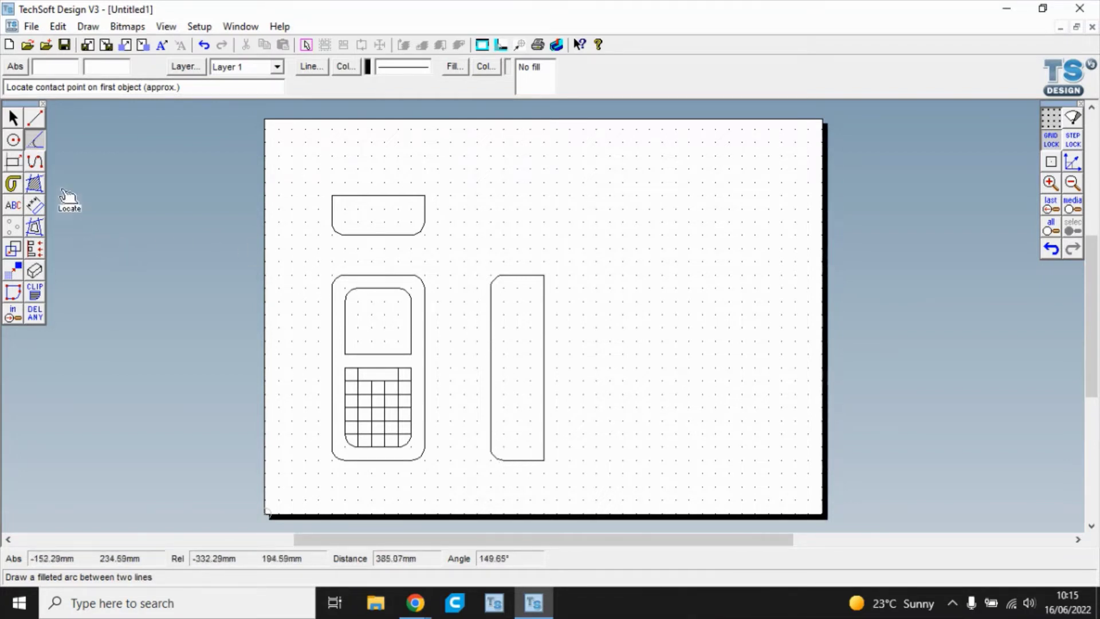
- Change the fillet radius to 12.00 mm
click(35, 139)
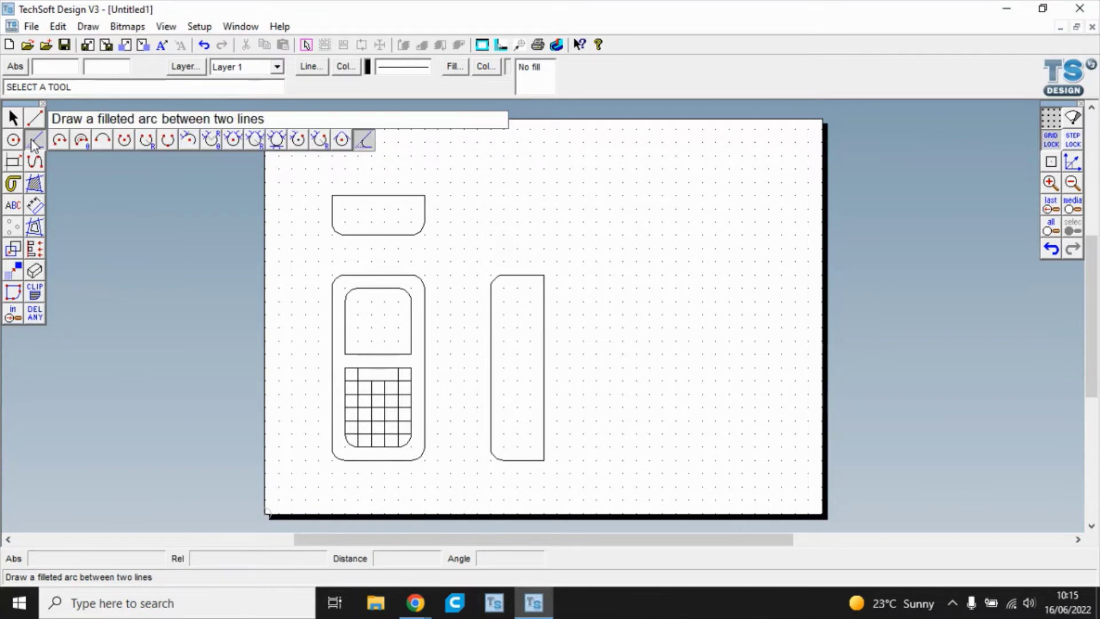
click(367, 140)
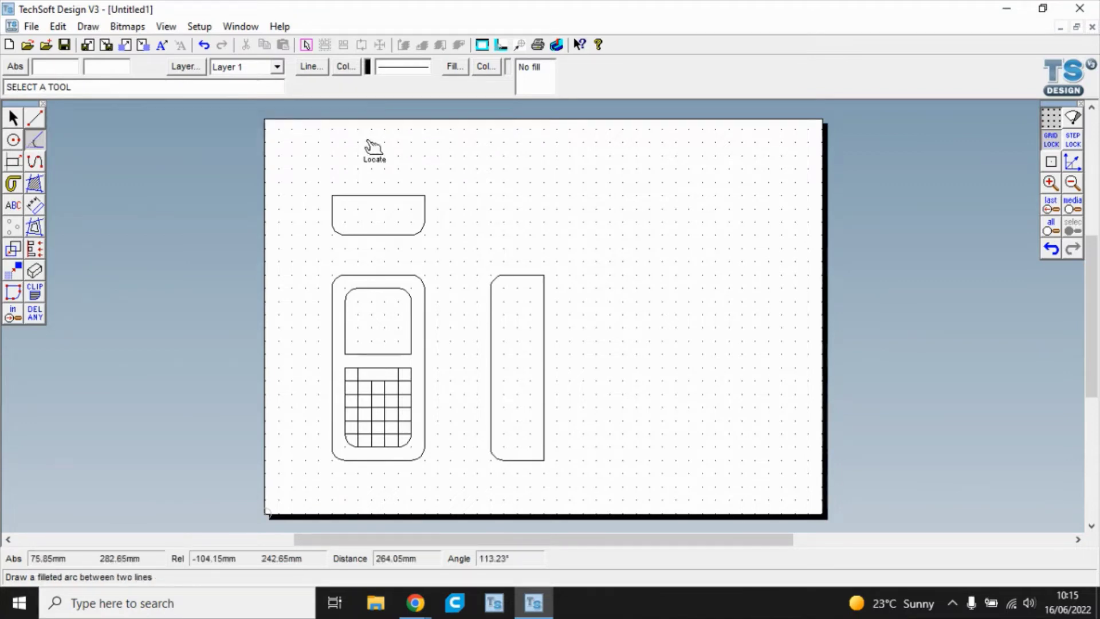
double_click(38, 141)
click(523, 285)
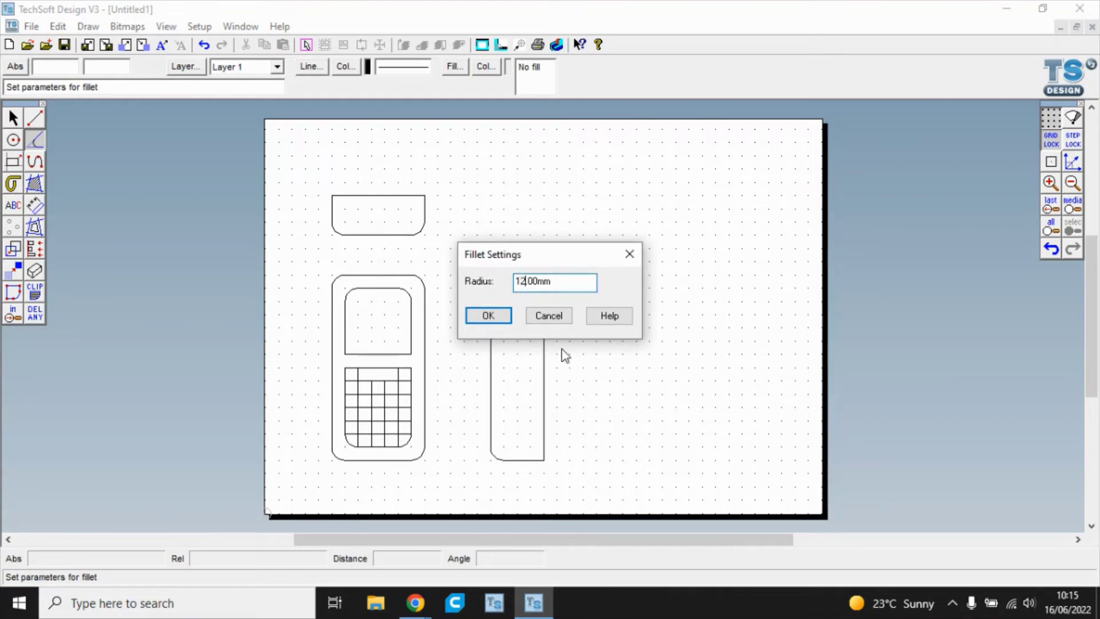
click(477, 314)
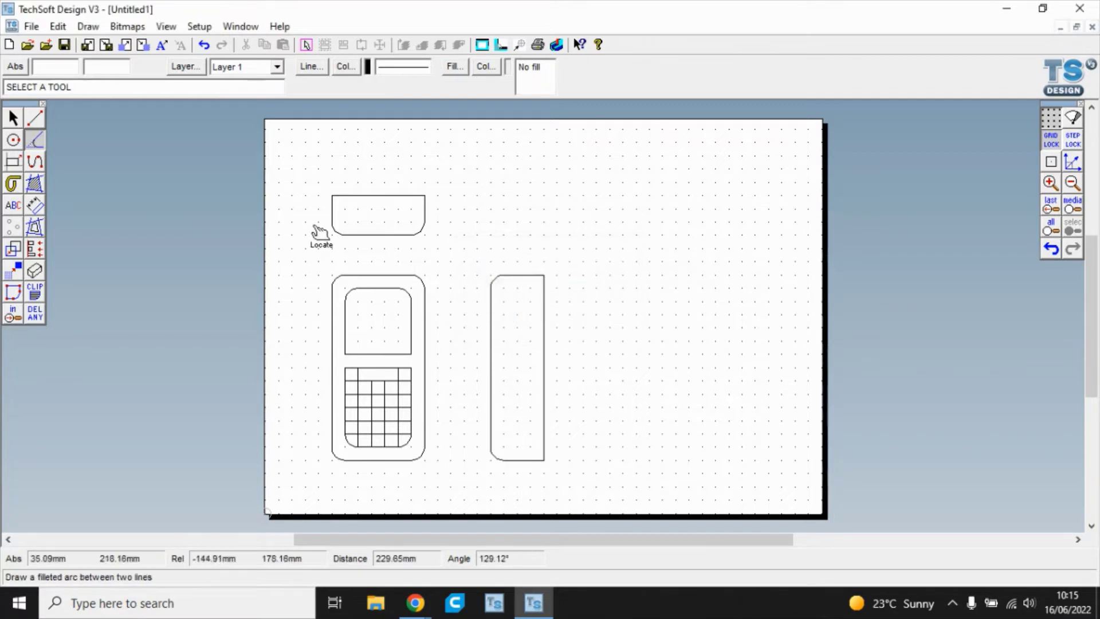
- Round the wide shape's top-right corner and the tall shape's top-right and bottom-right corners
click(351, 208)
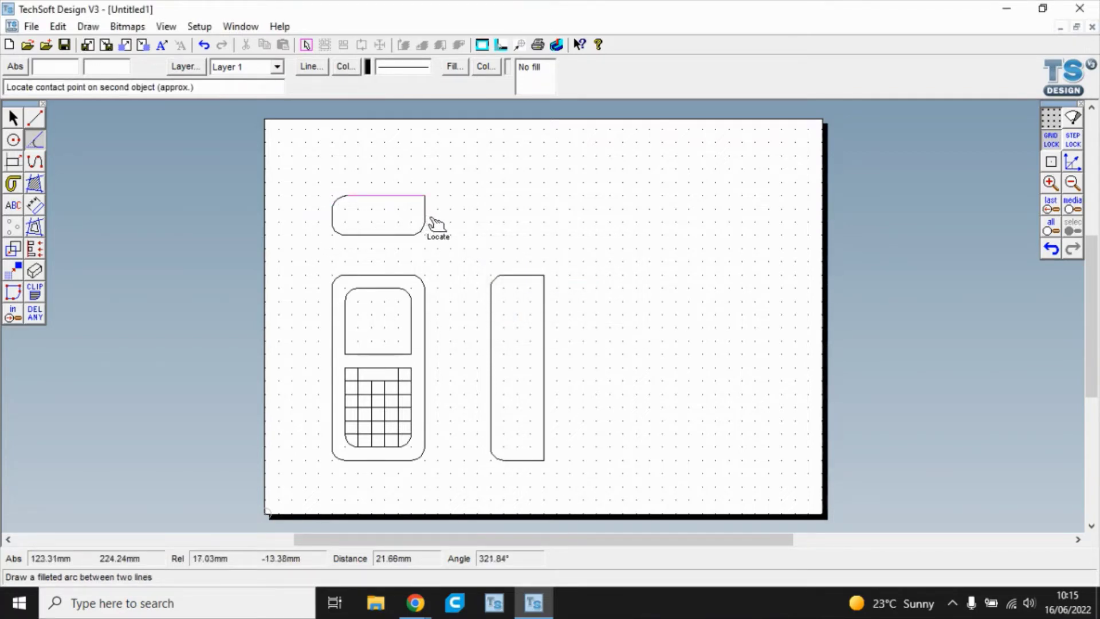
click(427, 221)
click(545, 279)
click(547, 303)
click(544, 434)
click(536, 460)
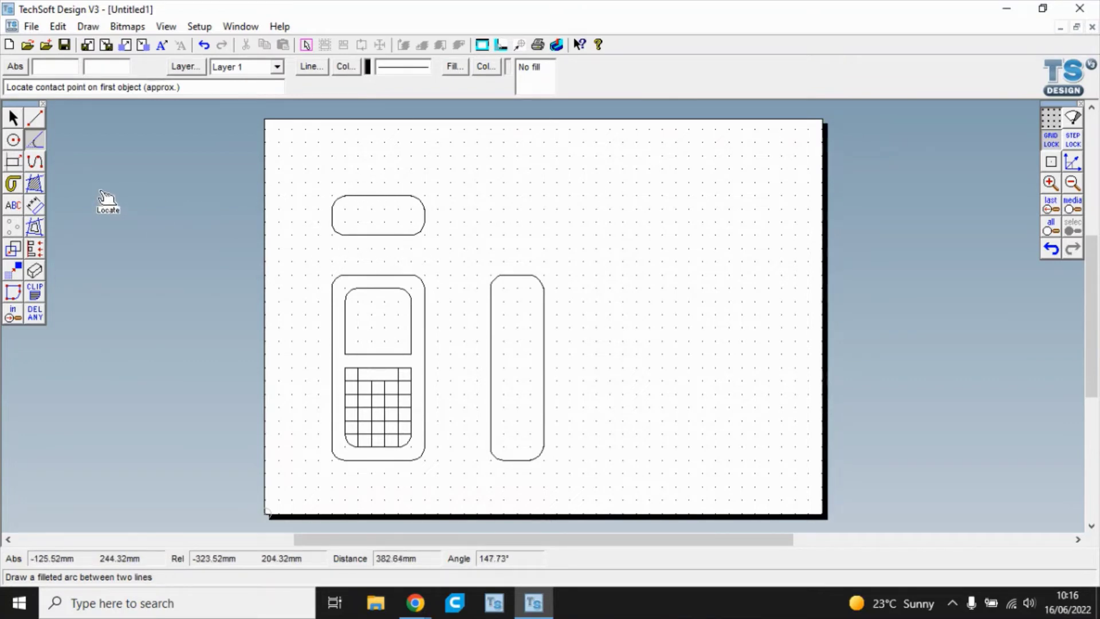
- Draw a horizontal dividing line across the wide top view
click(35, 118)
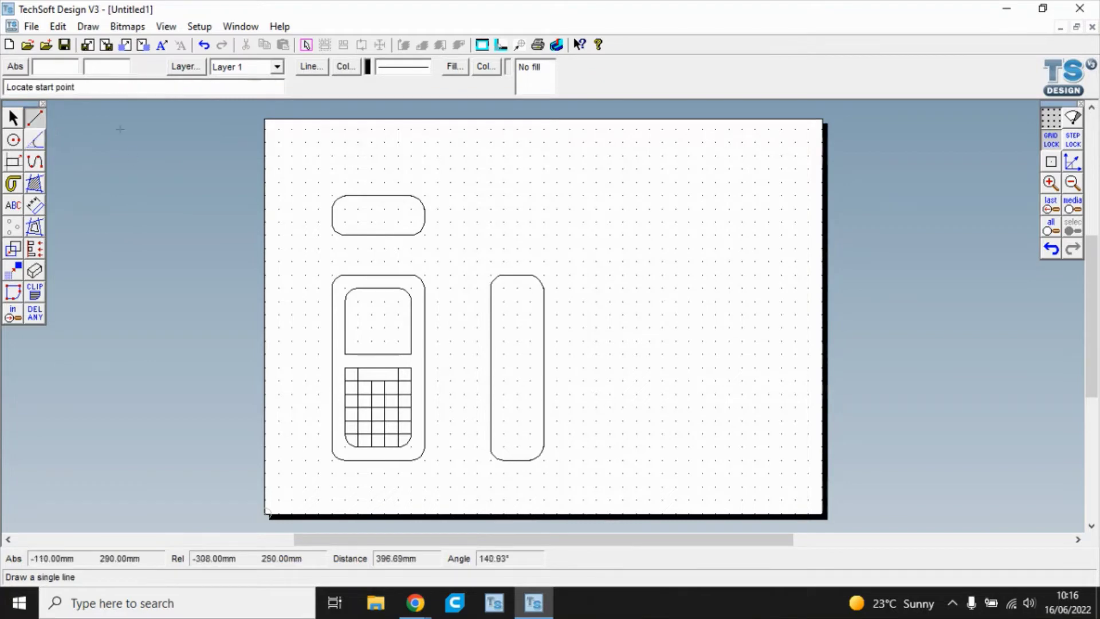
click(332, 221)
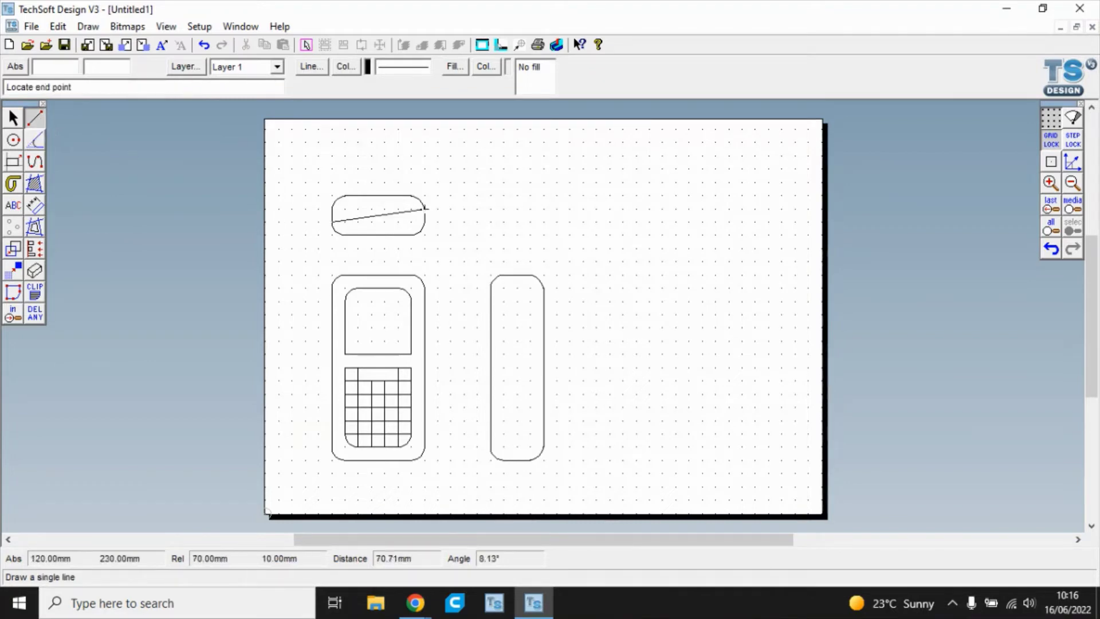
click(424, 221)
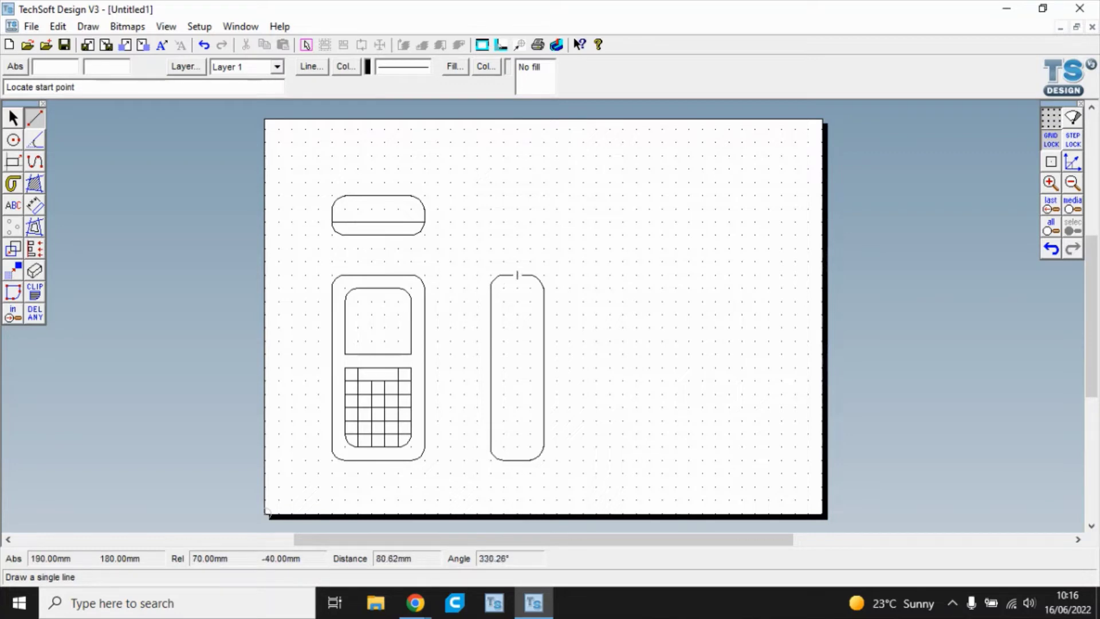
- Draw a stepped vertical-diagonal-vertical profile line down the tall side view
click(504, 276)
click(504, 368)
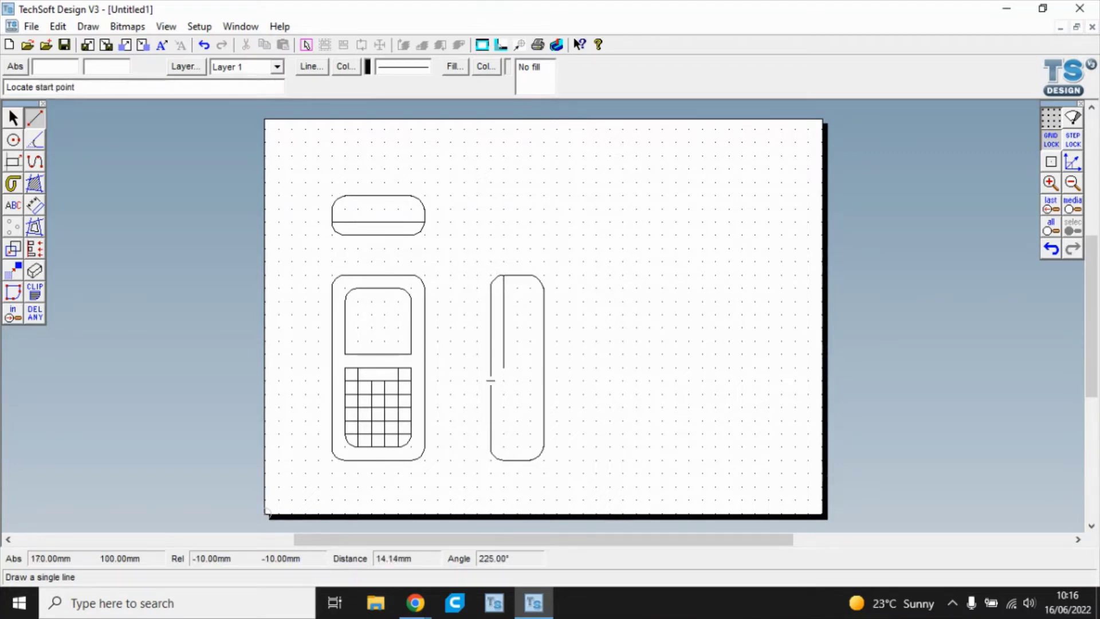
click(517, 394)
click(517, 395)
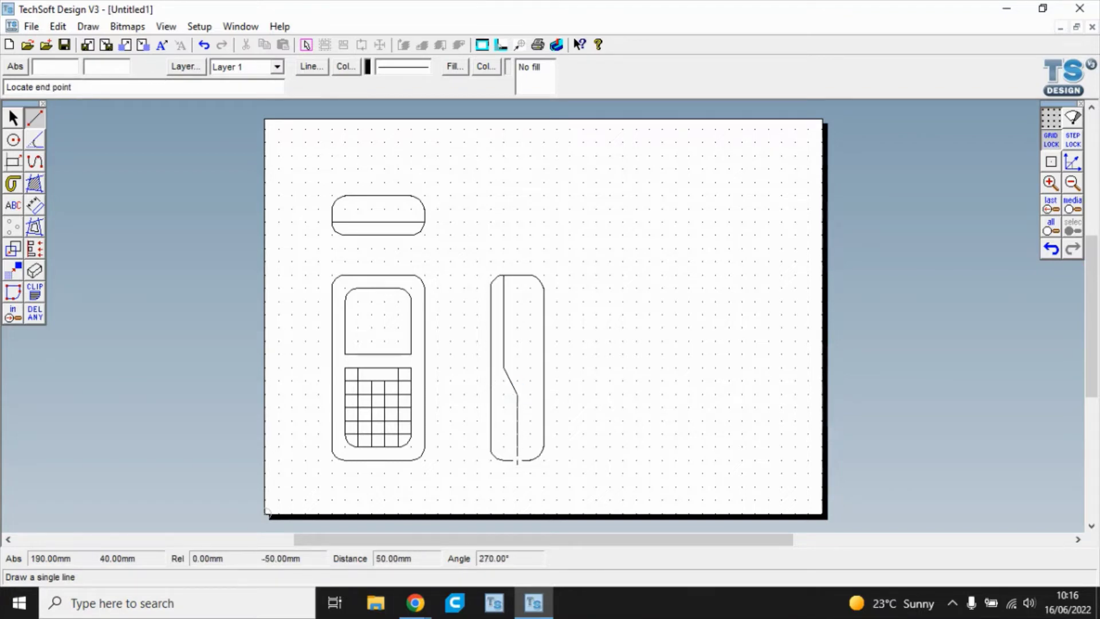
click(517, 461)
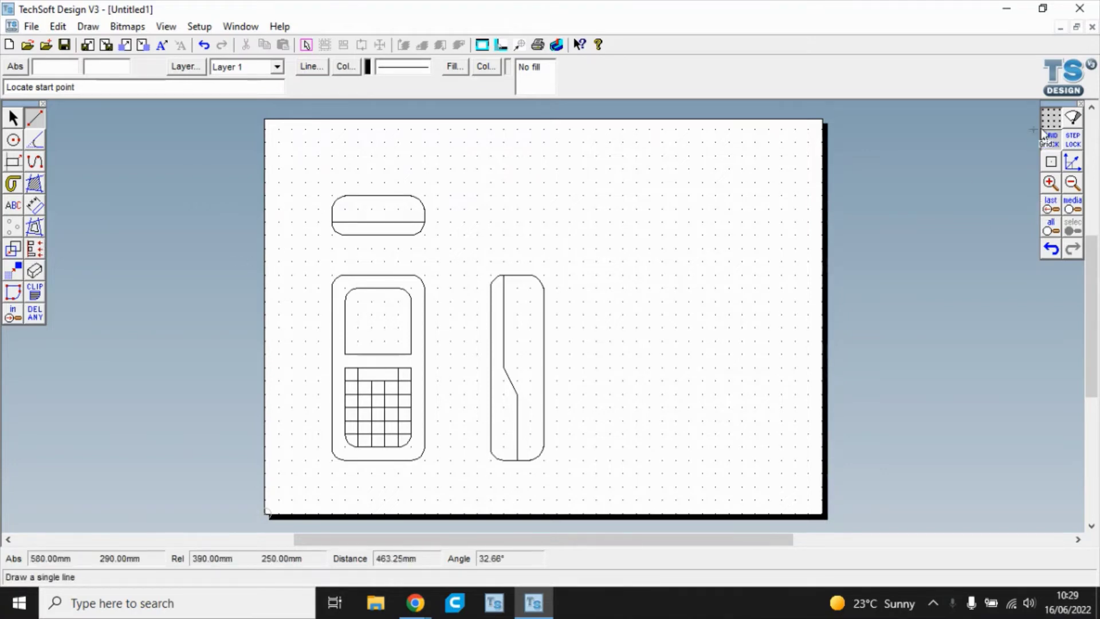
- Offset one contour at 5.00 mm spacing around the screen outline
click(1052, 143)
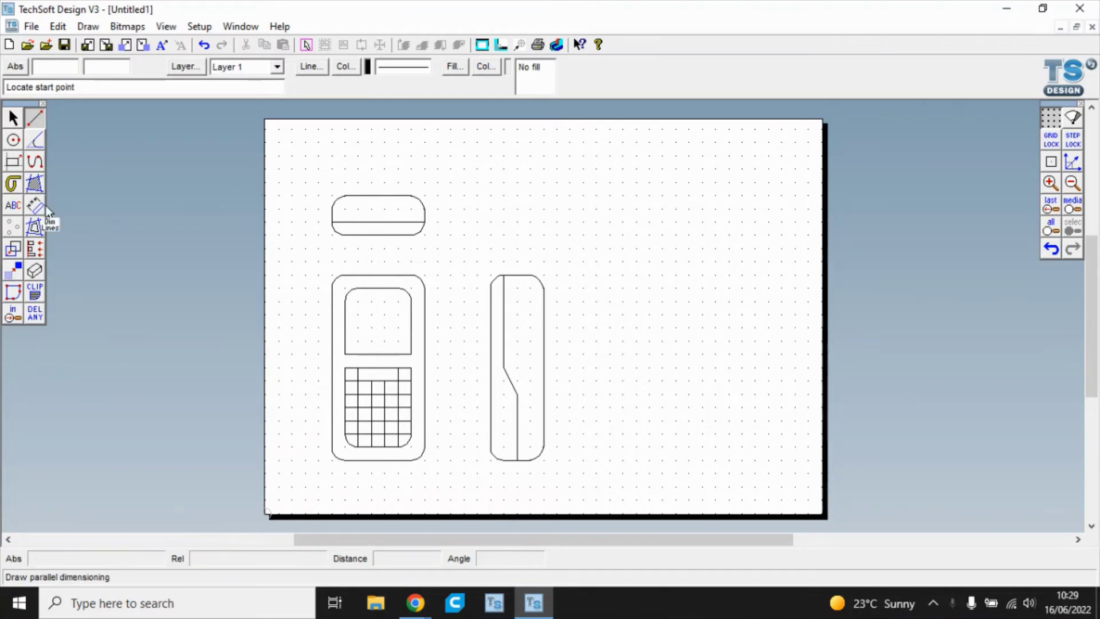
click(37, 223)
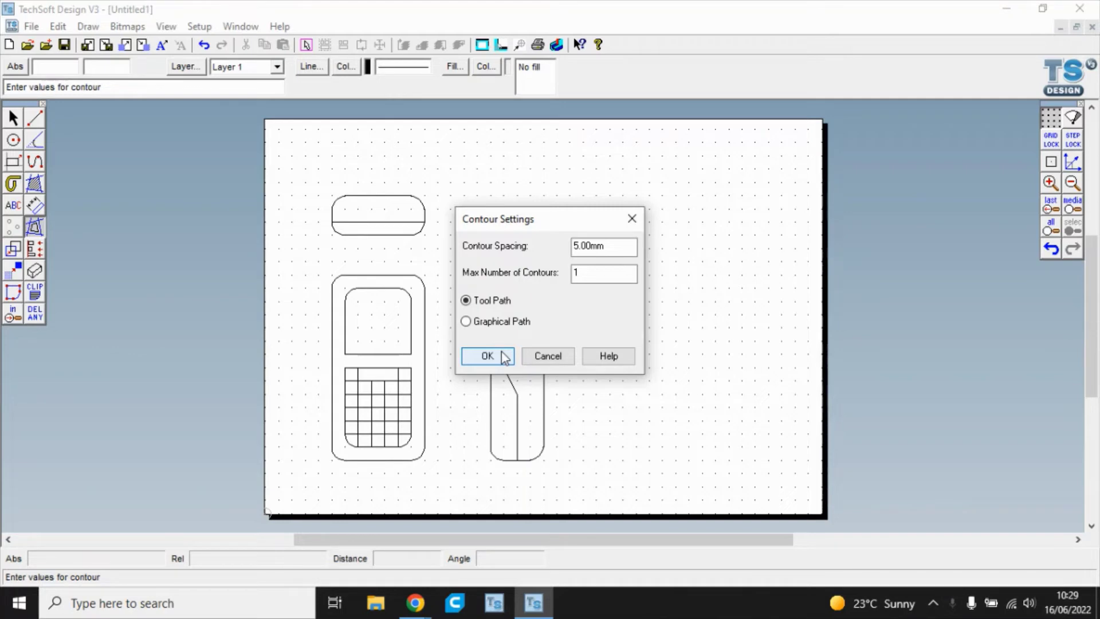
click(504, 357)
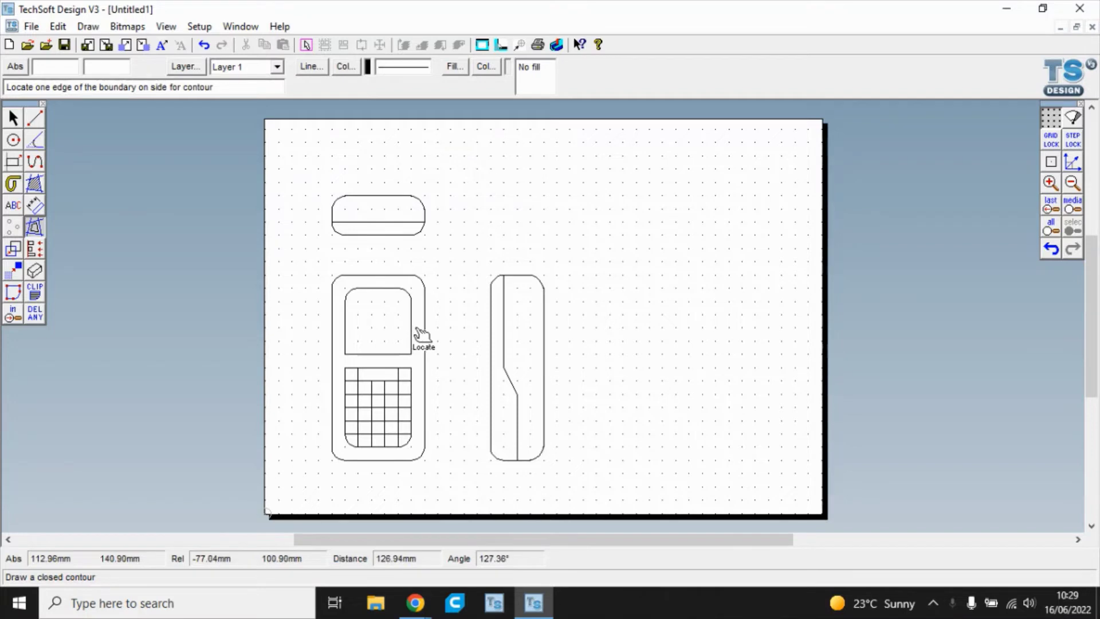
click(417, 331)
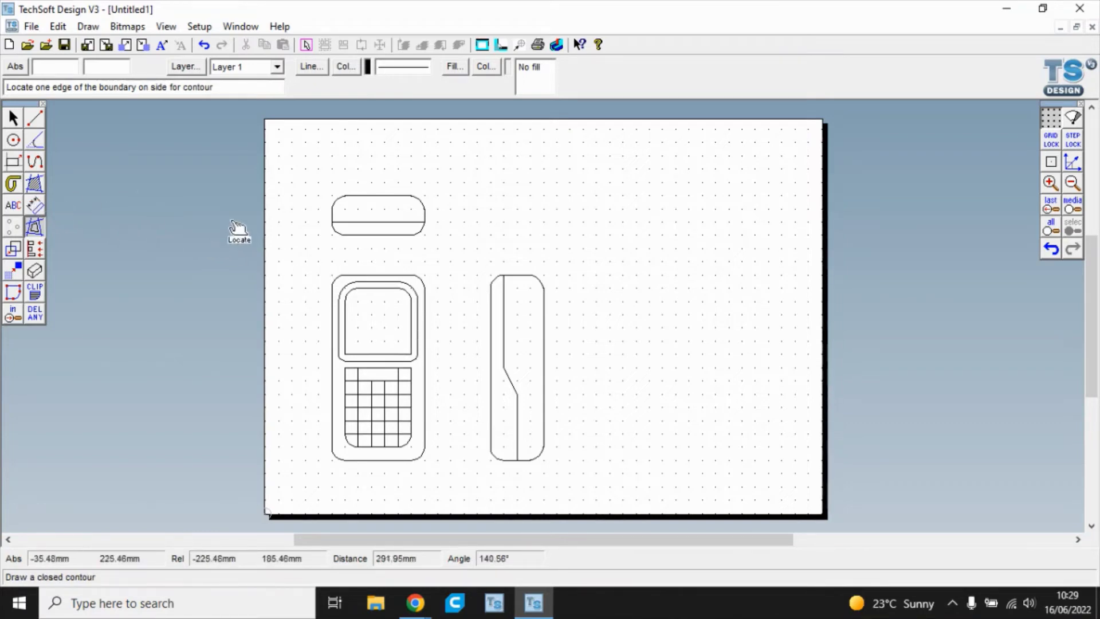
- Draw a small upright button rectangle on the side view, just below its sloped edge
scroll(305, 244, up, 1)
scroll(341, 252, down, 1)
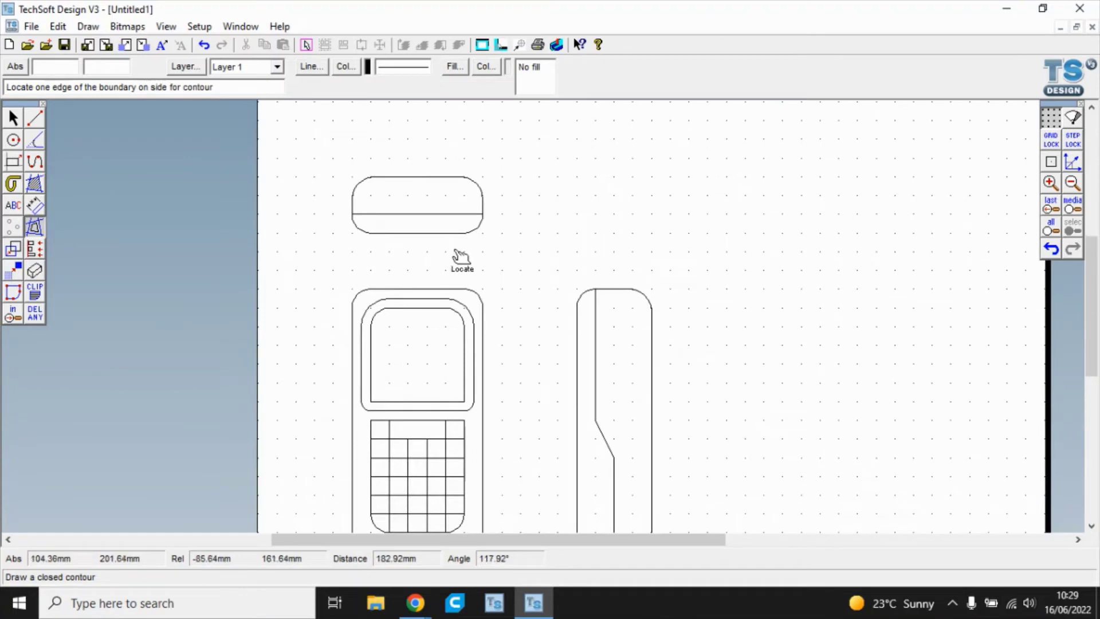
scroll(456, 255, up, 1)
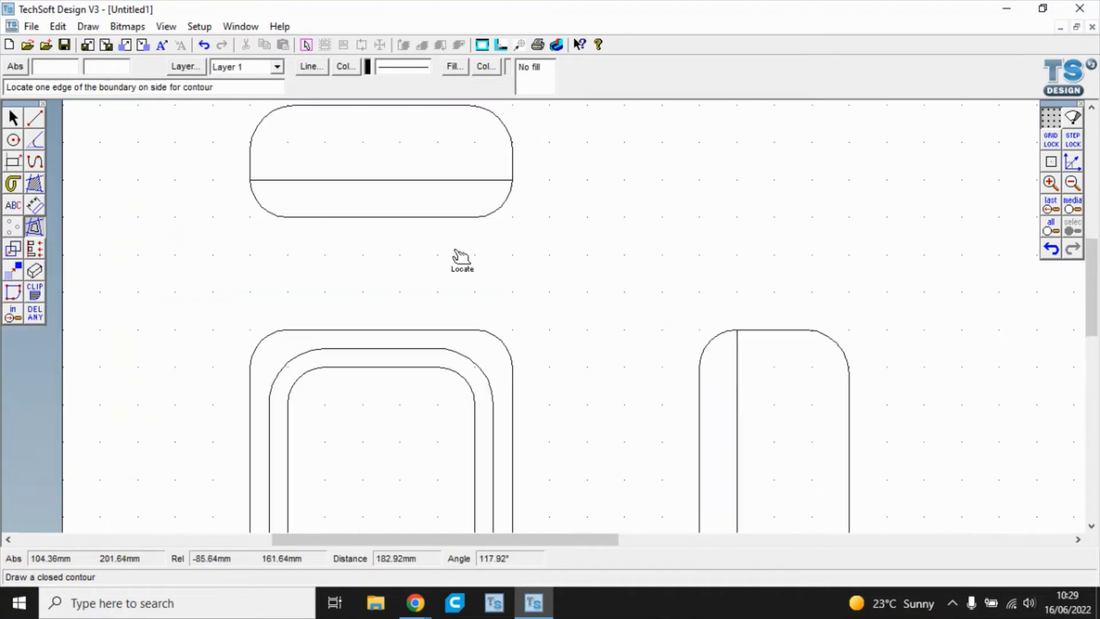
click(13, 162)
scroll(698, 351, down, 2)
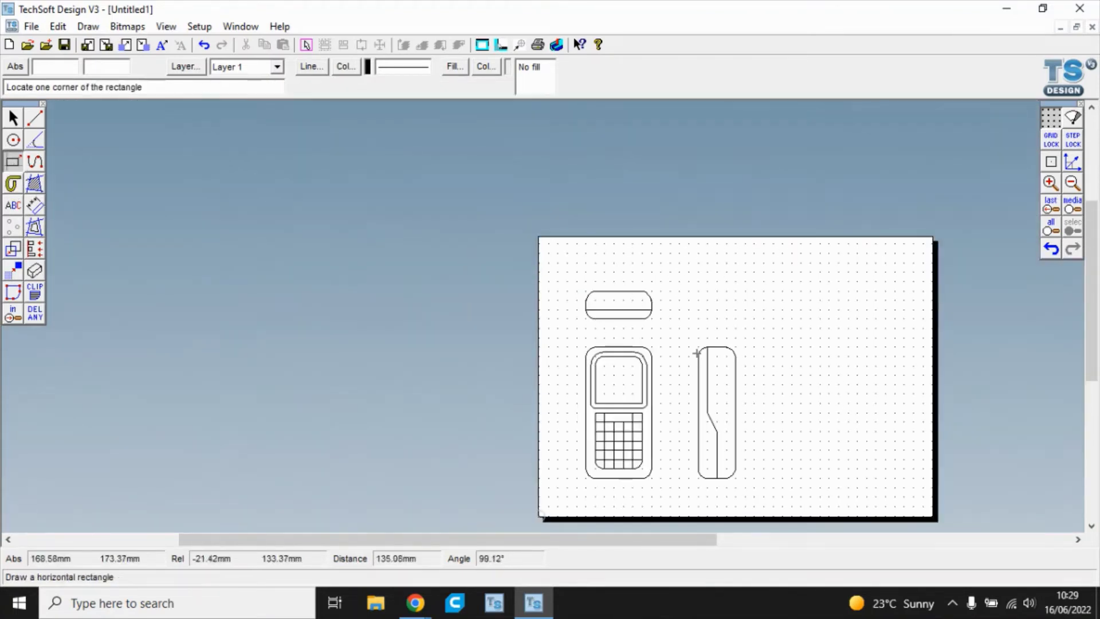
scroll(1092, 228, down, 3)
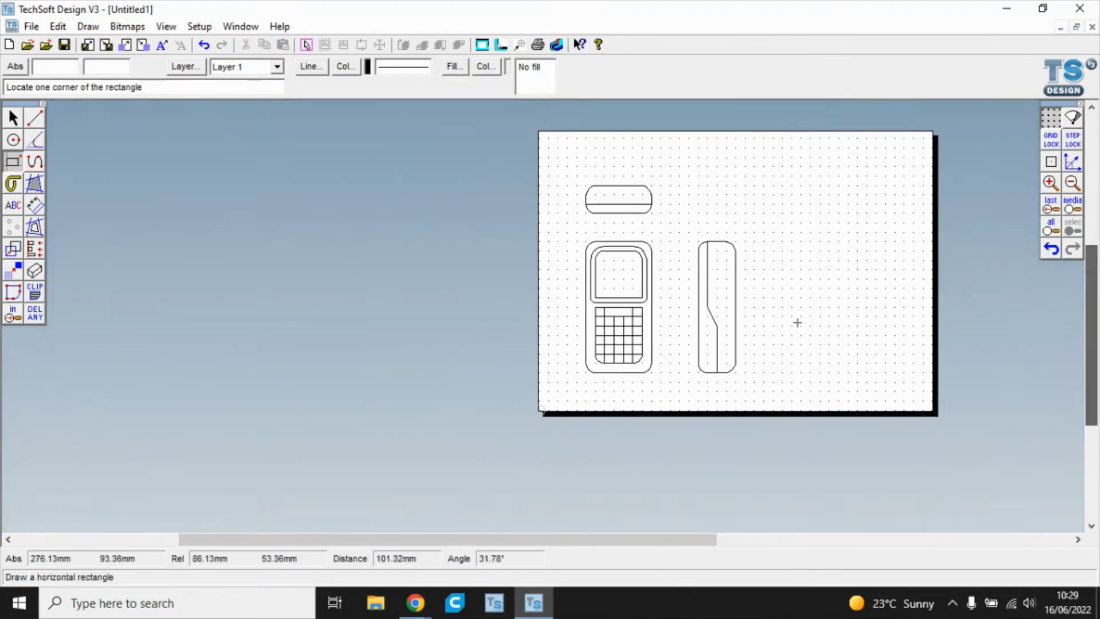
scroll(785, 324, up, 1)
scroll(766, 324, up, 1)
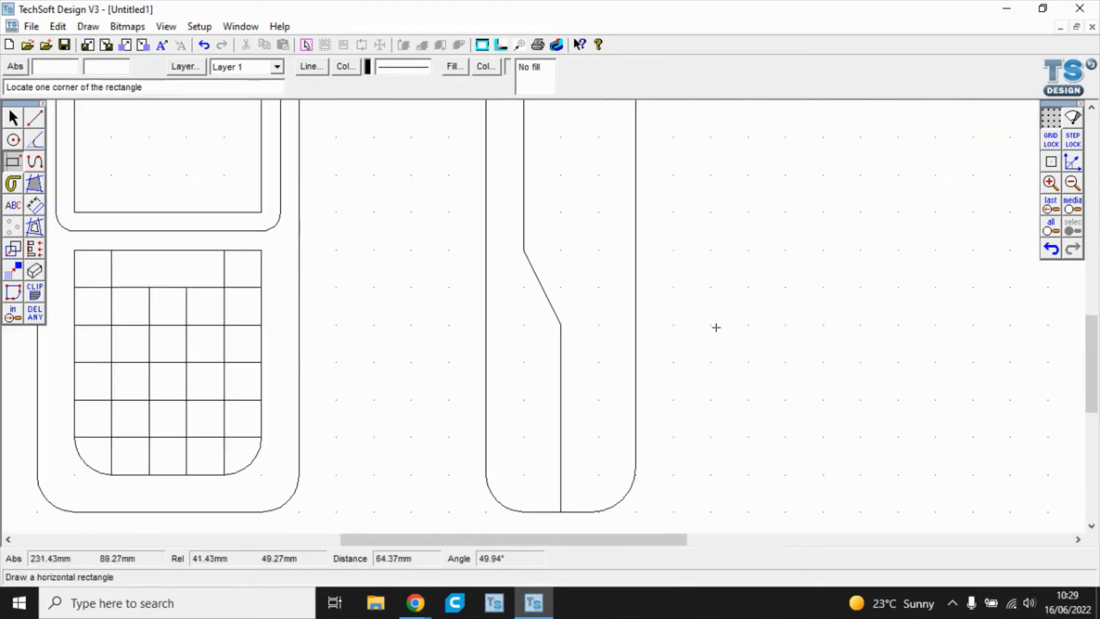
click(539, 342)
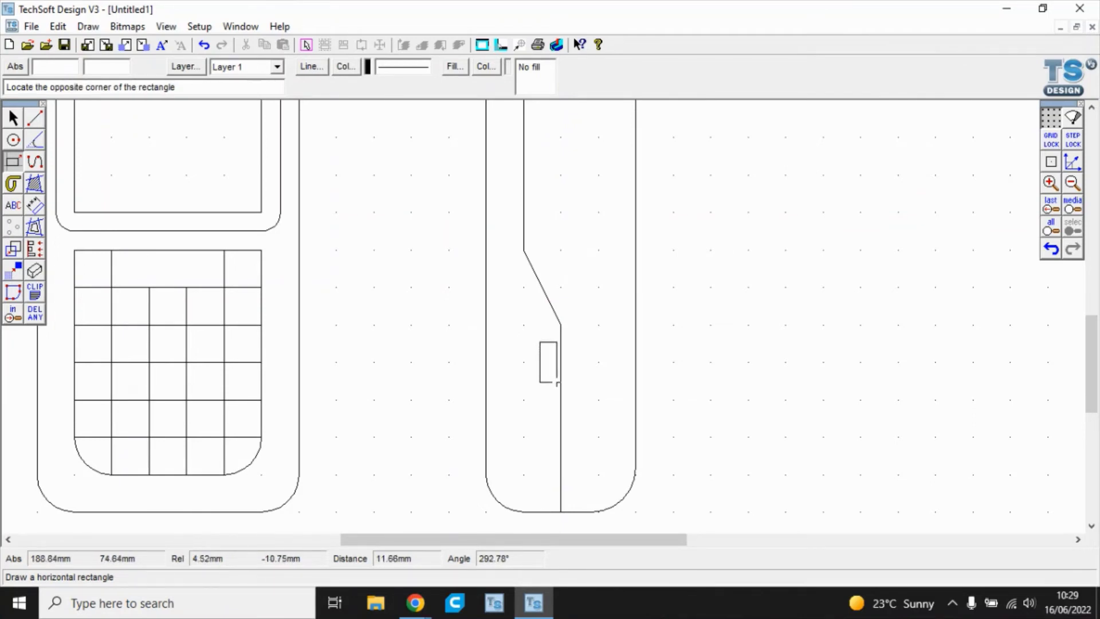
click(557, 382)
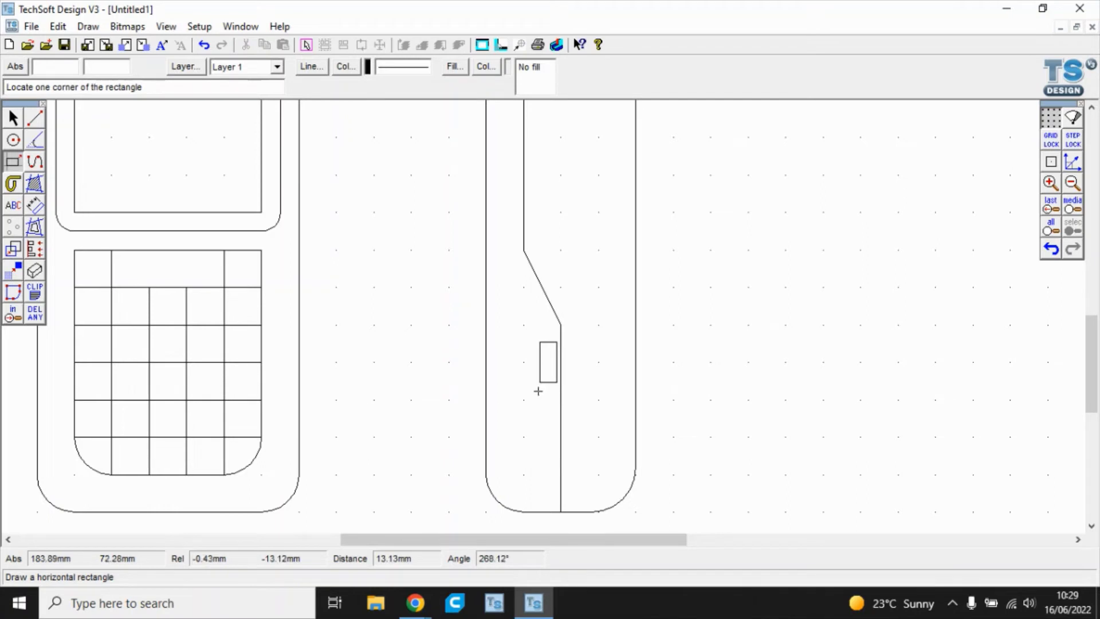
click(12, 118)
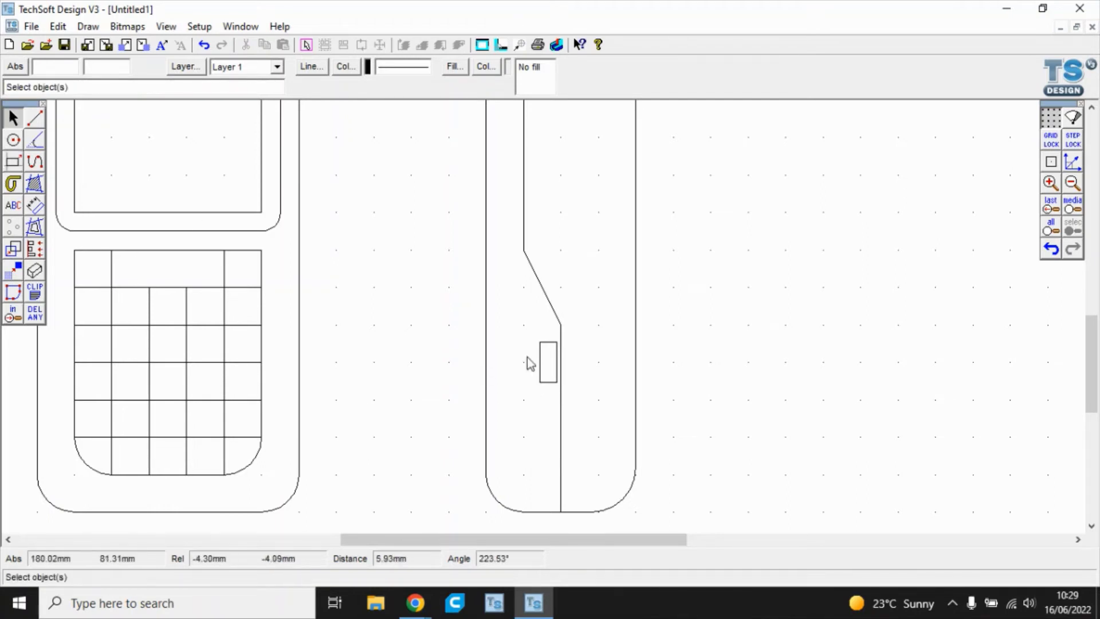
- Duplicate the side button and place the copy directly below the first
click(541, 365)
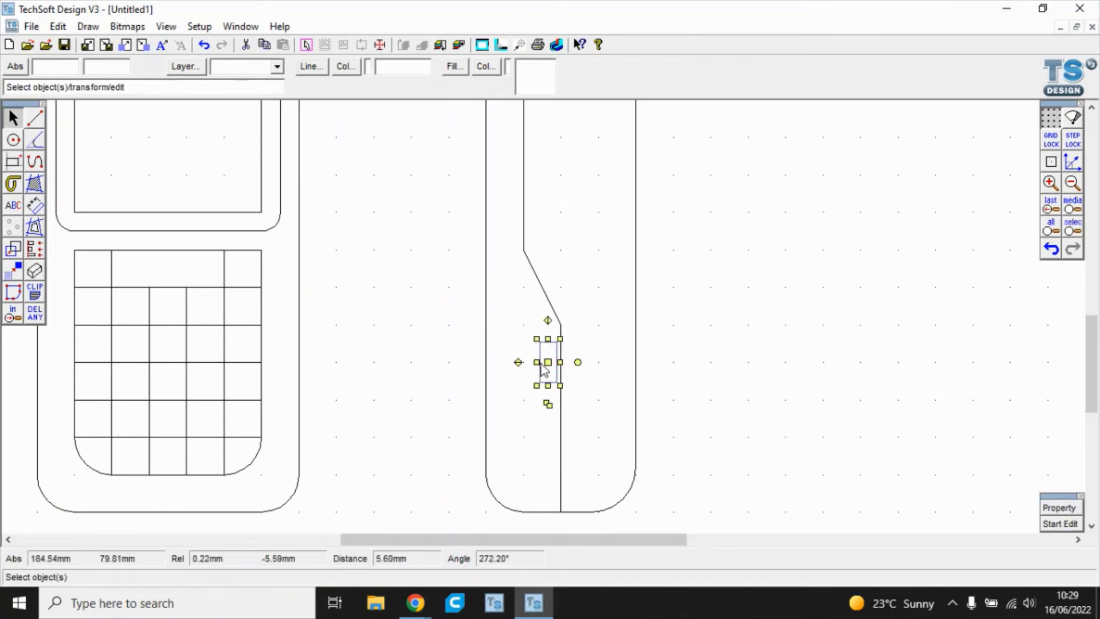
click(548, 405)
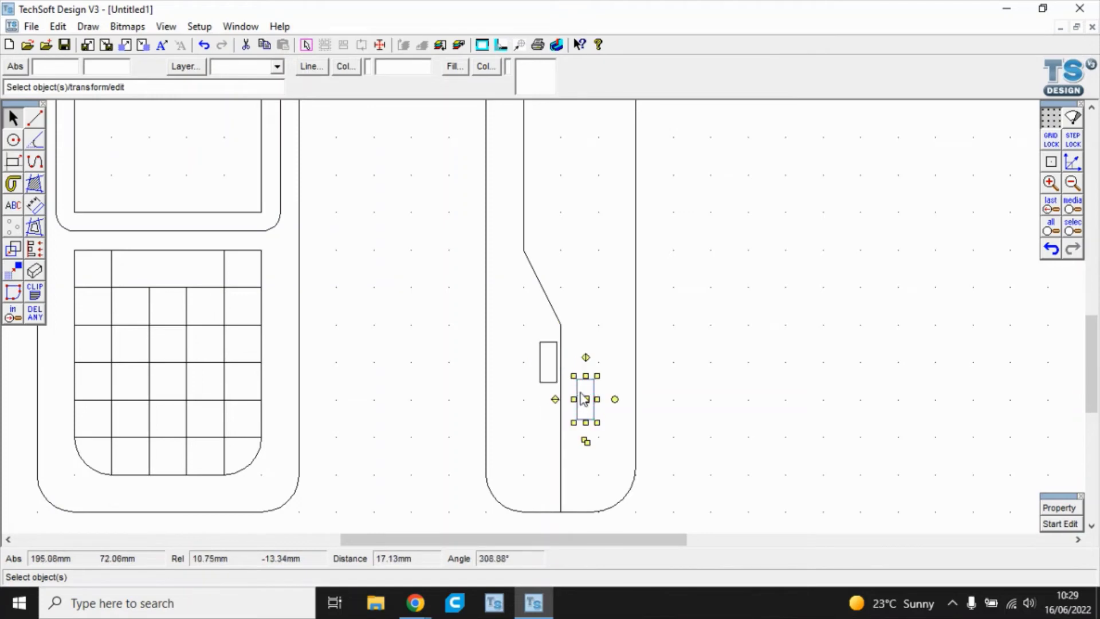
drag(586, 399, 548, 413)
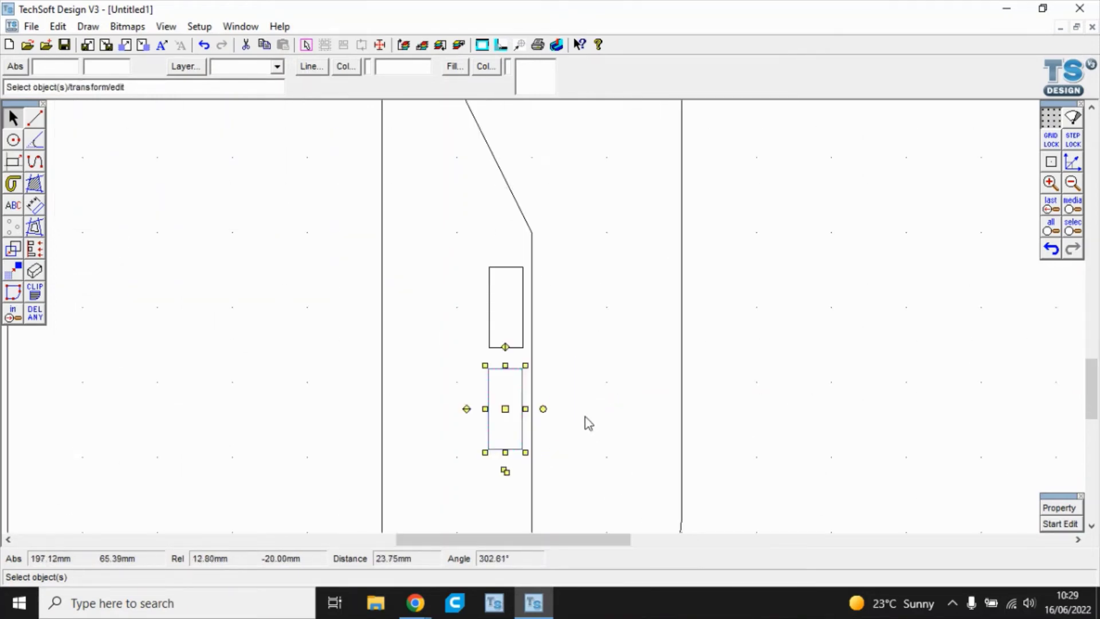
- Copy the button rectangle again and move it onto the top view
click(544, 454)
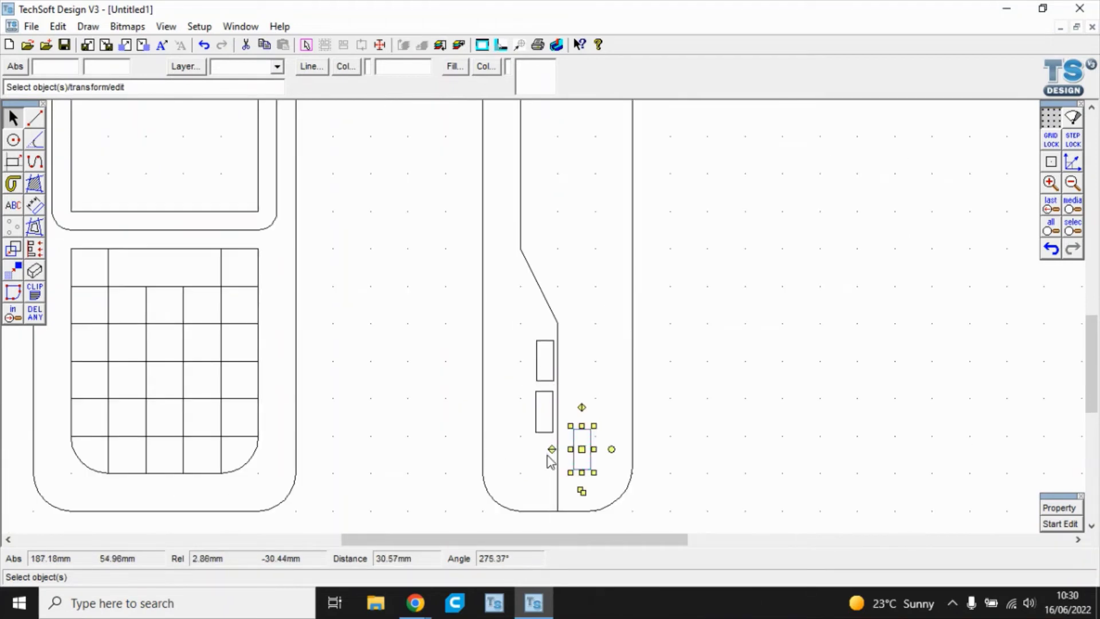
drag(583, 449, 323, 140)
scroll(372, 164, up, 1)
drag(1083, 351, 1081, 288)
scroll(618, 439, down, 1)
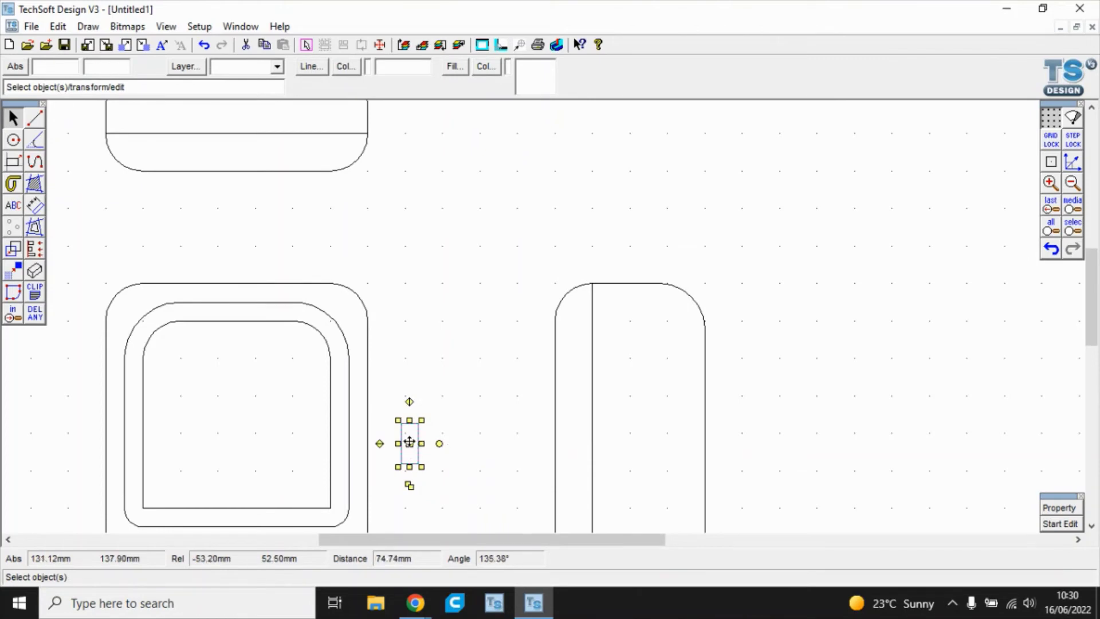
drag(409, 442, 238, 118)
scroll(257, 184, down, 2)
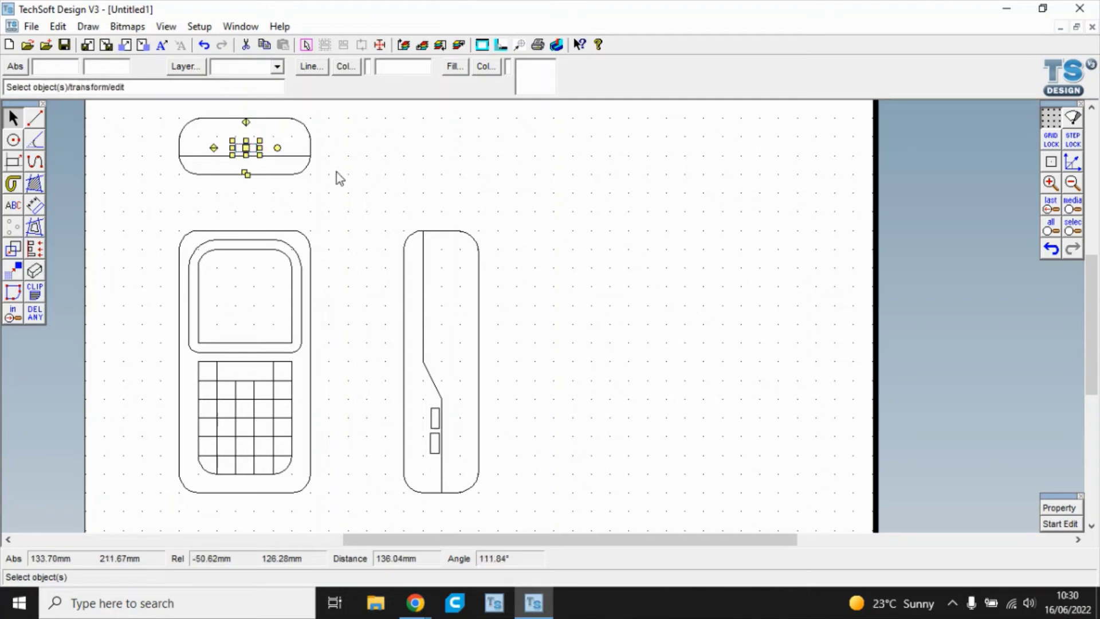
- Nudge the top-view button slightly down-right, then bring up the contour settings
click(312, 173)
click(257, 152)
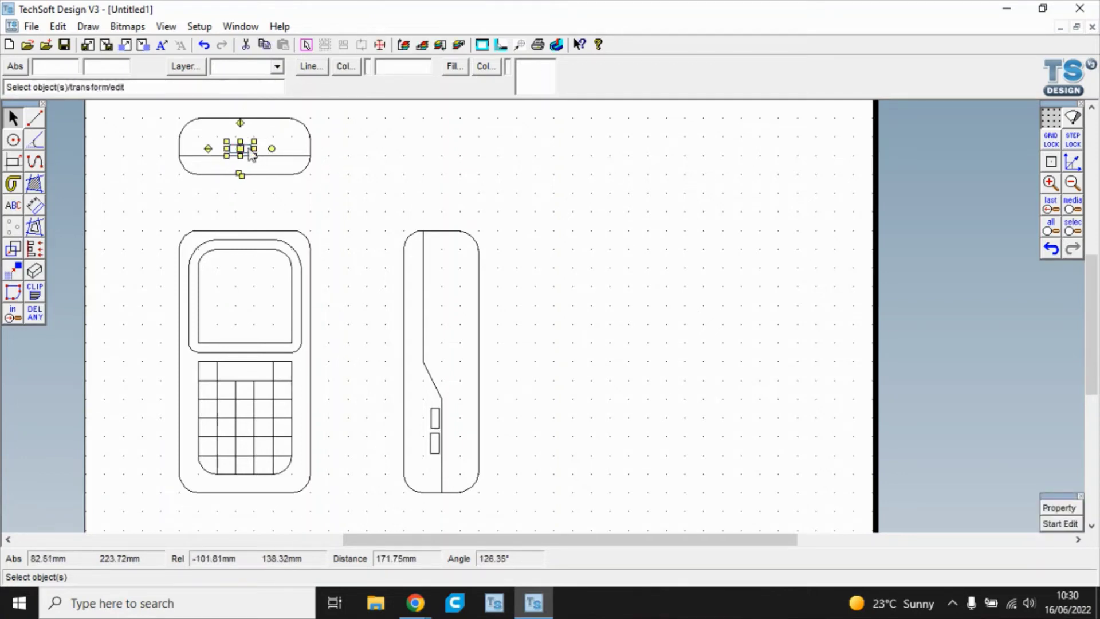
click(298, 156)
click(321, 212)
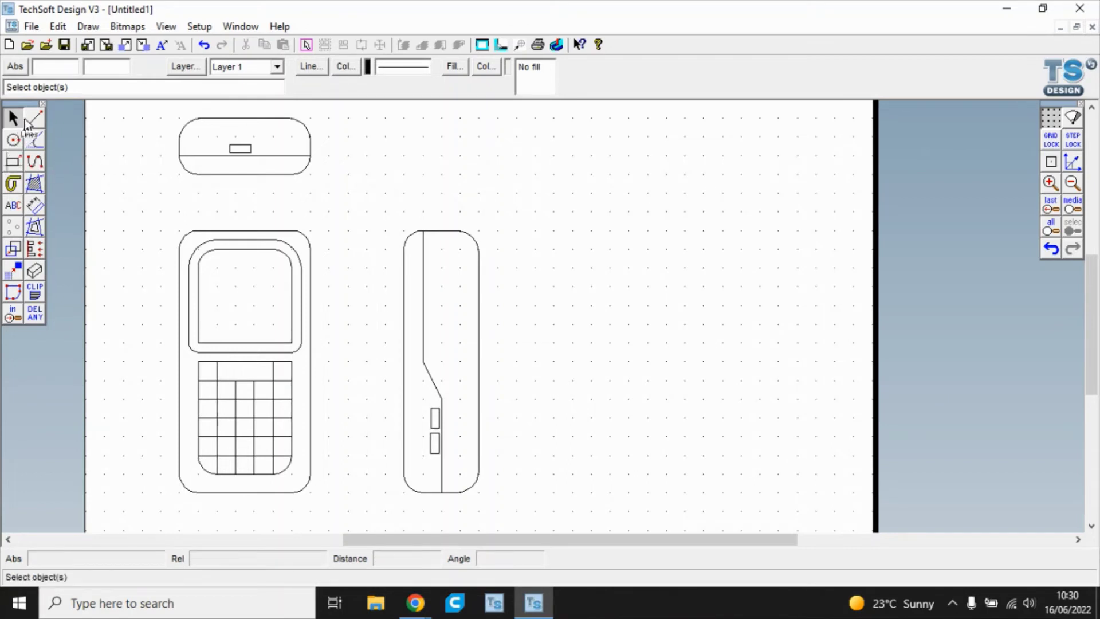
scroll(233, 189, up, 4)
click(255, 113)
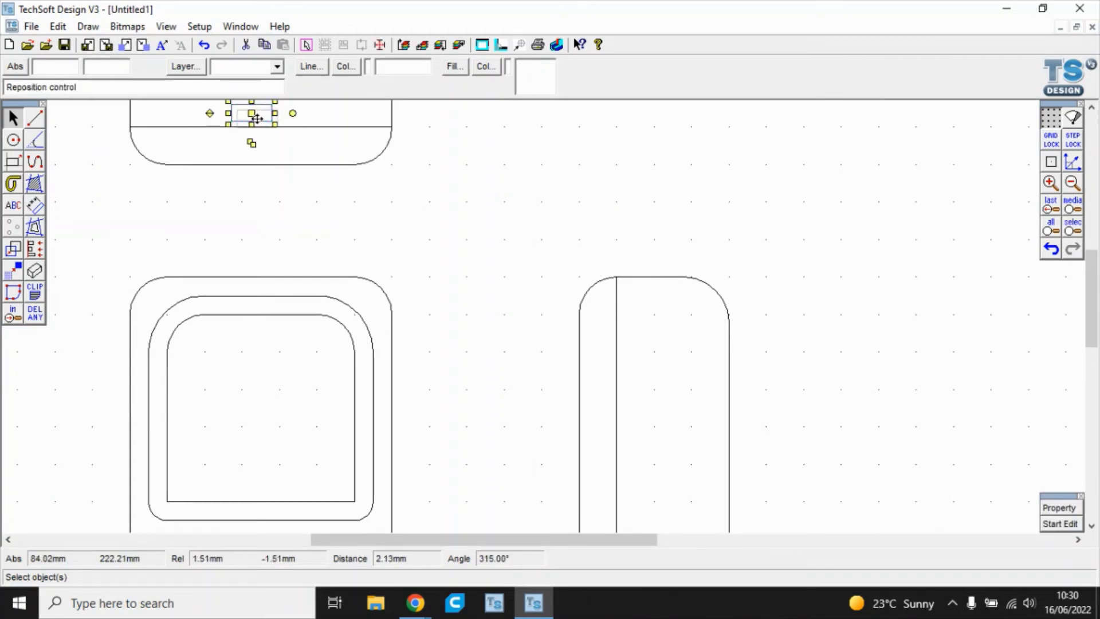
drag(256, 118, 257, 119)
scroll(341, 167, down, 1)
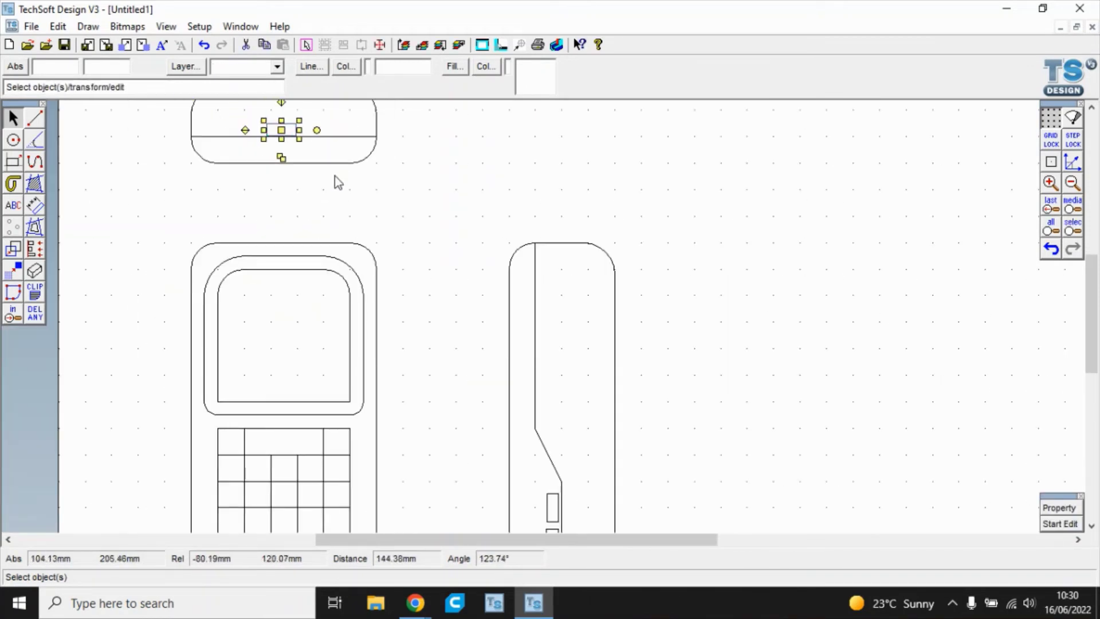
scroll(335, 179, down, 2)
click(34, 227)
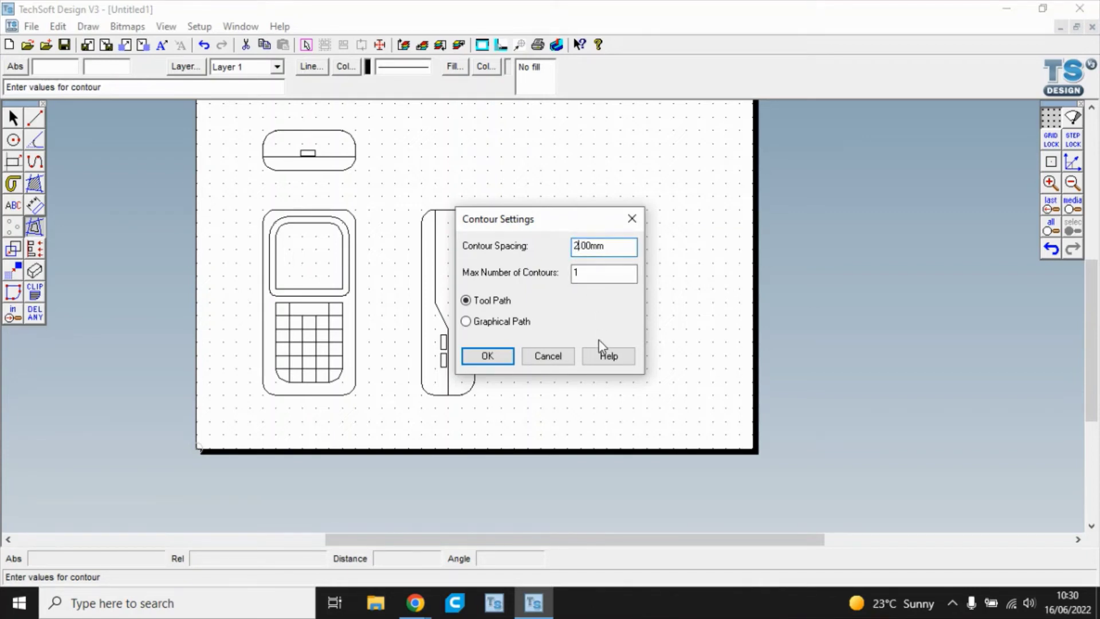
- With 2 mm spacing, contour the side, top and front outlines, the keypad and the screen
click(489, 356)
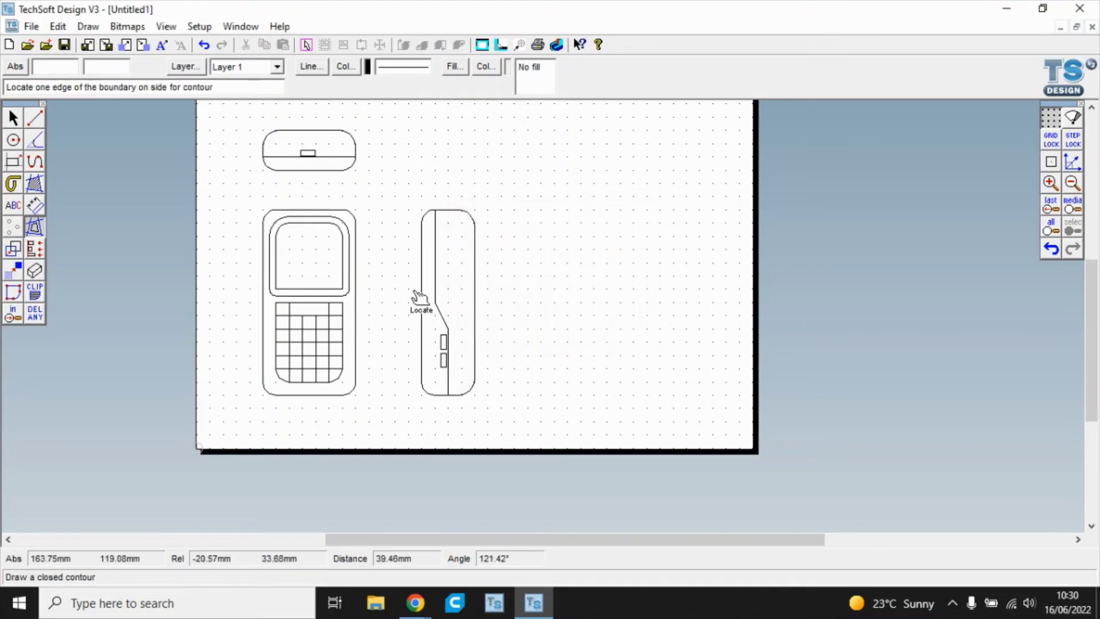
click(441, 278)
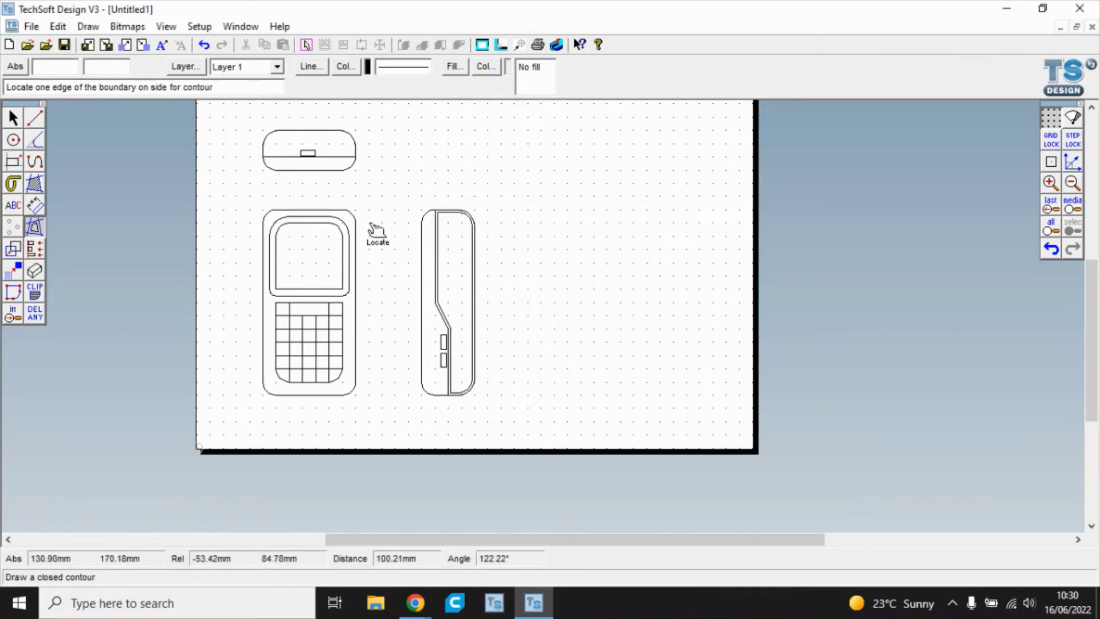
click(338, 153)
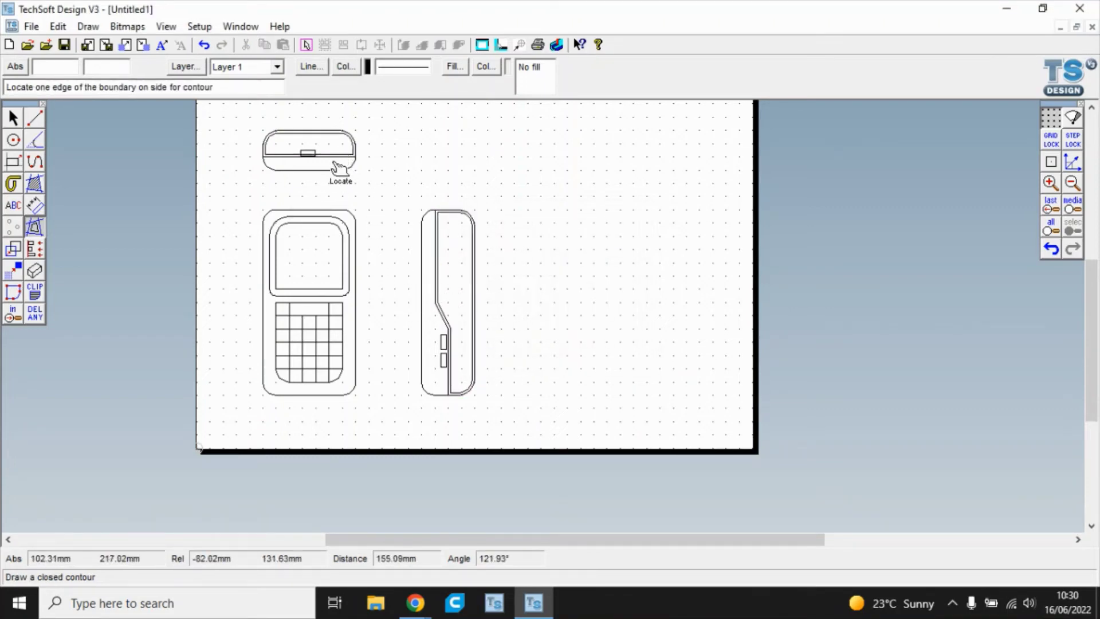
click(344, 326)
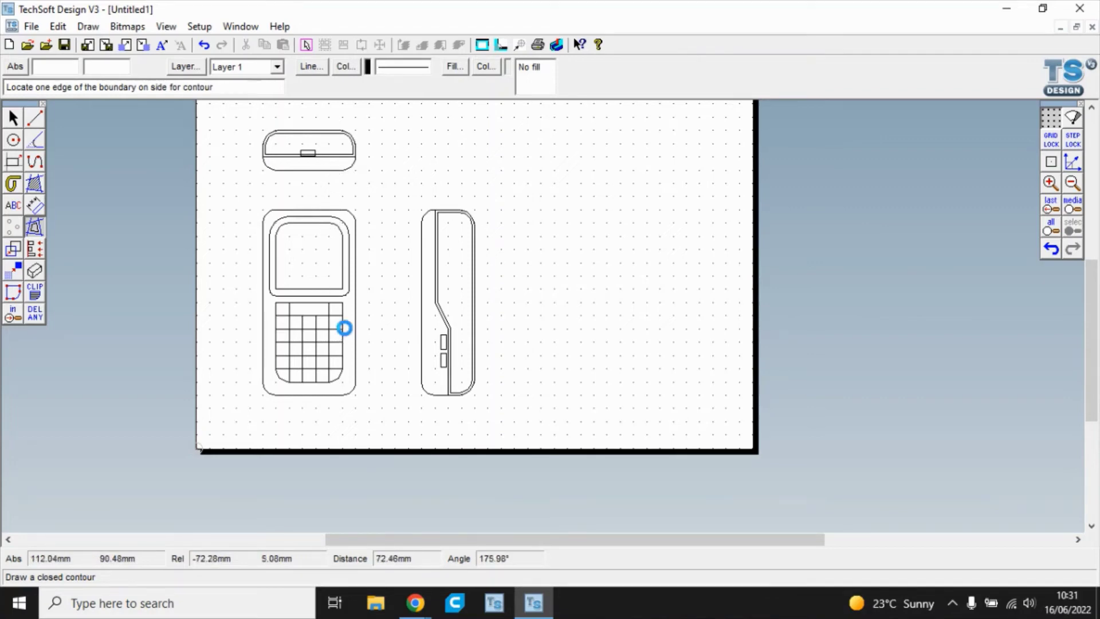
click(354, 249)
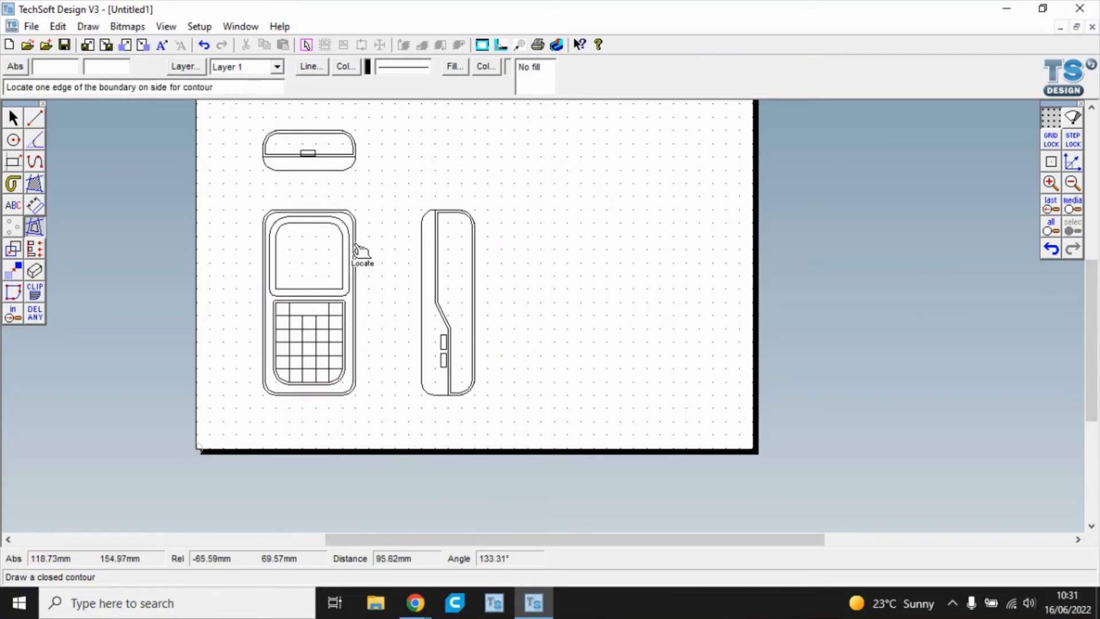
click(289, 287)
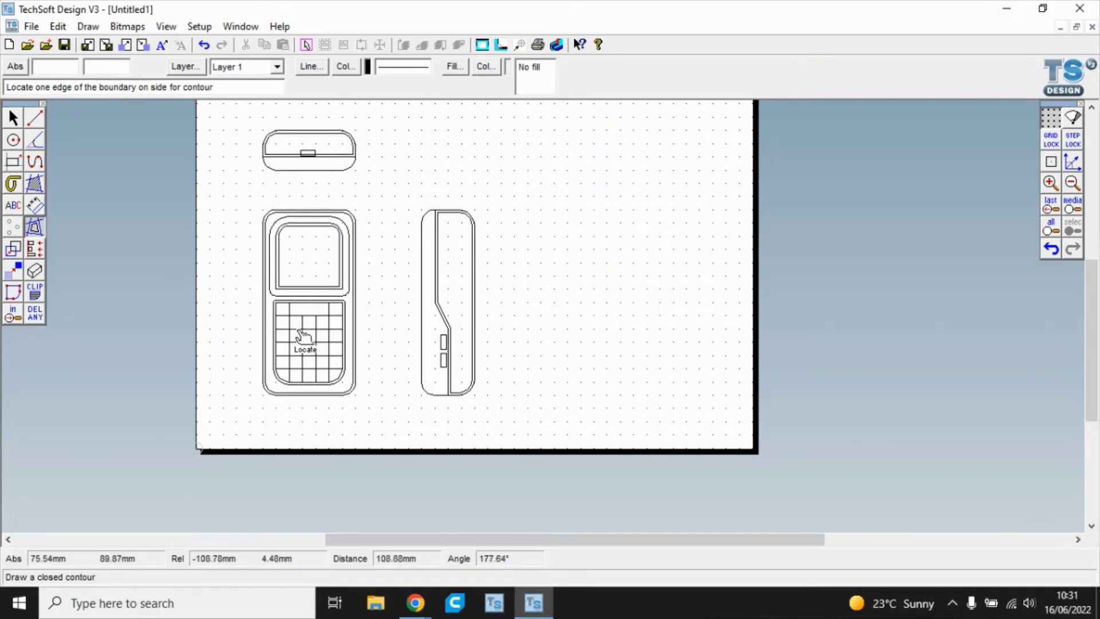
- Contour every keypad key: the wide top key, corner keys, right column and left column
click(297, 315)
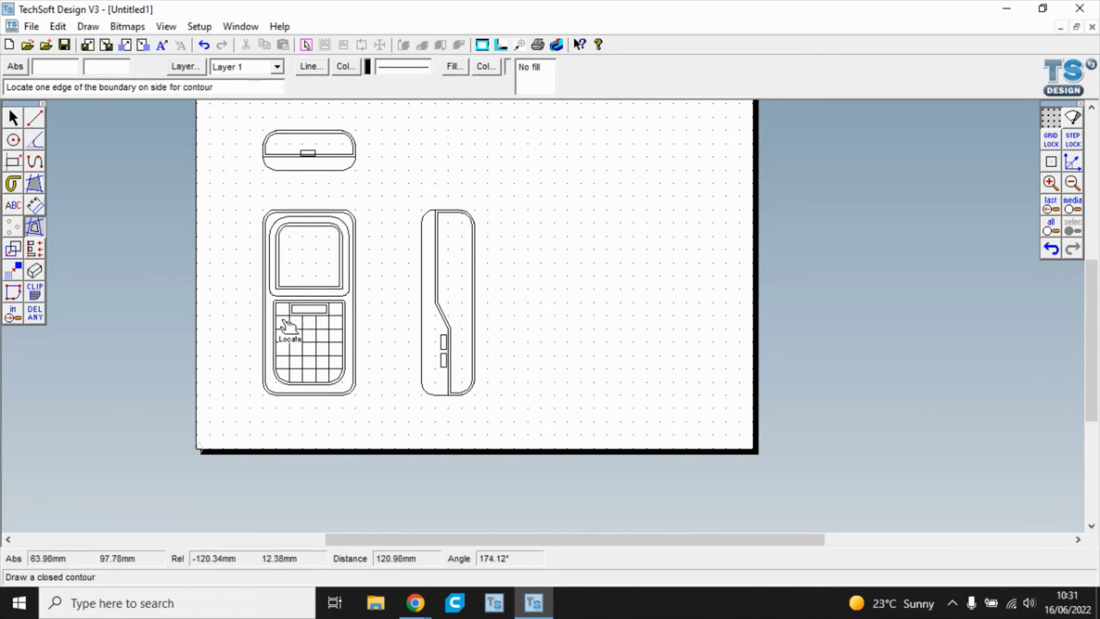
click(280, 319)
click(282, 310)
click(334, 311)
click(332, 322)
click(335, 336)
click(335, 349)
click(335, 362)
click(335, 376)
click(283, 362)
click(283, 349)
click(284, 371)
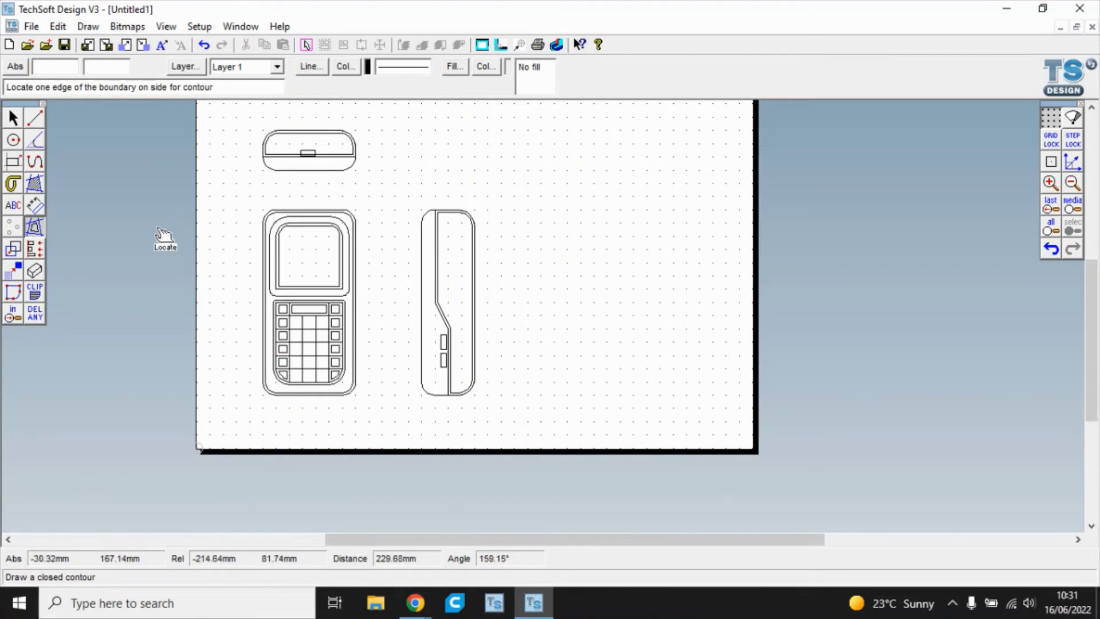
- Remove the contours added to the side-view buttons so they stay single-outlined
click(442, 352)
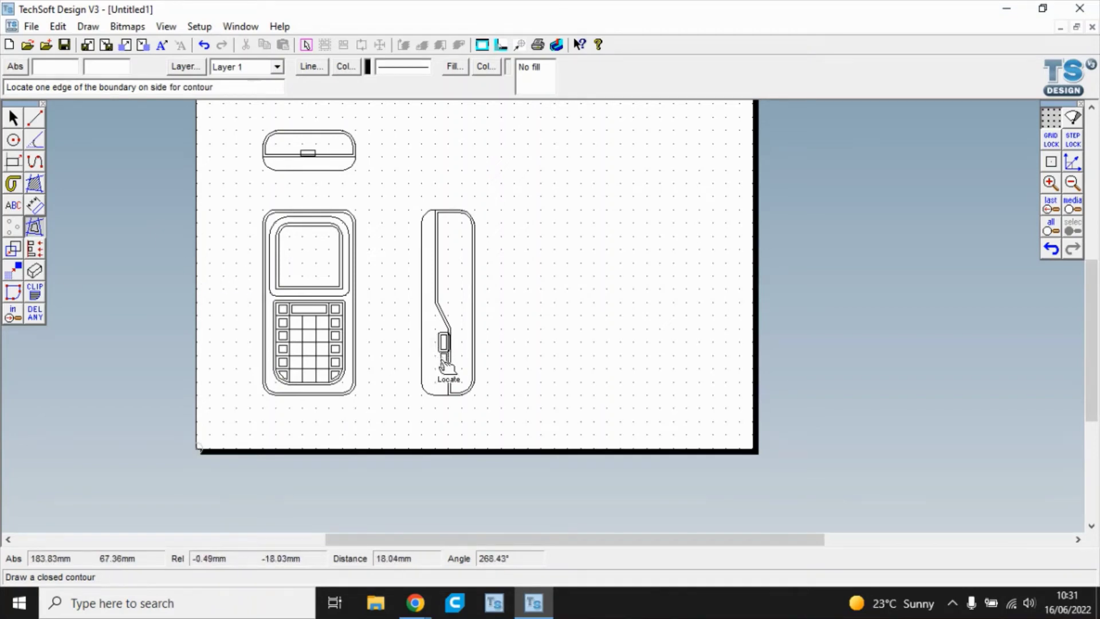
scroll(449, 372, up, 1)
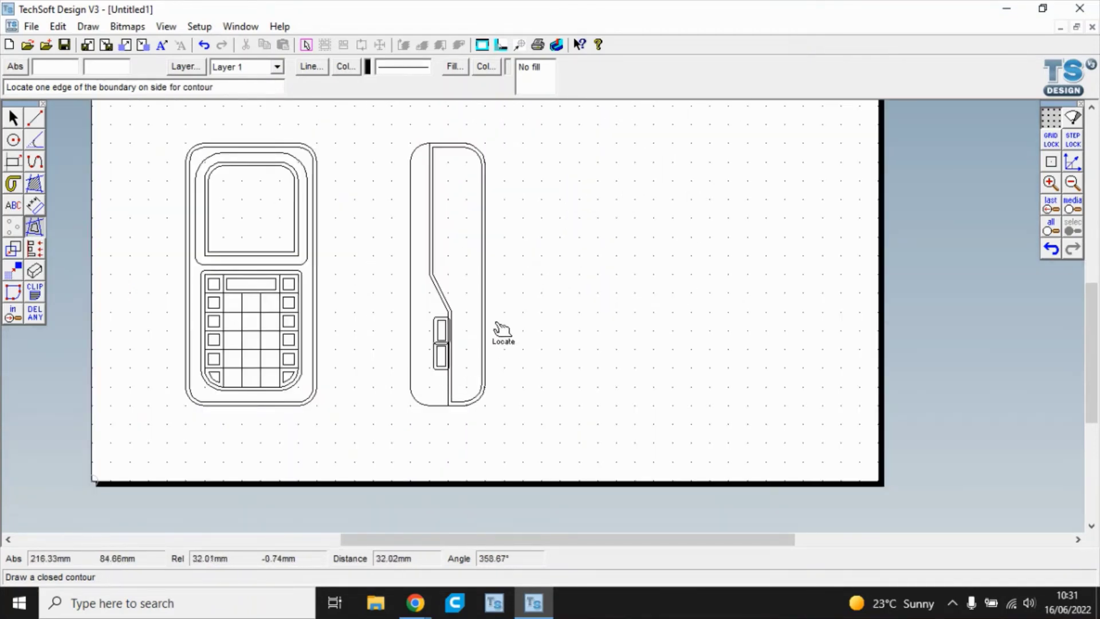
click(1050, 248)
click(1051, 248)
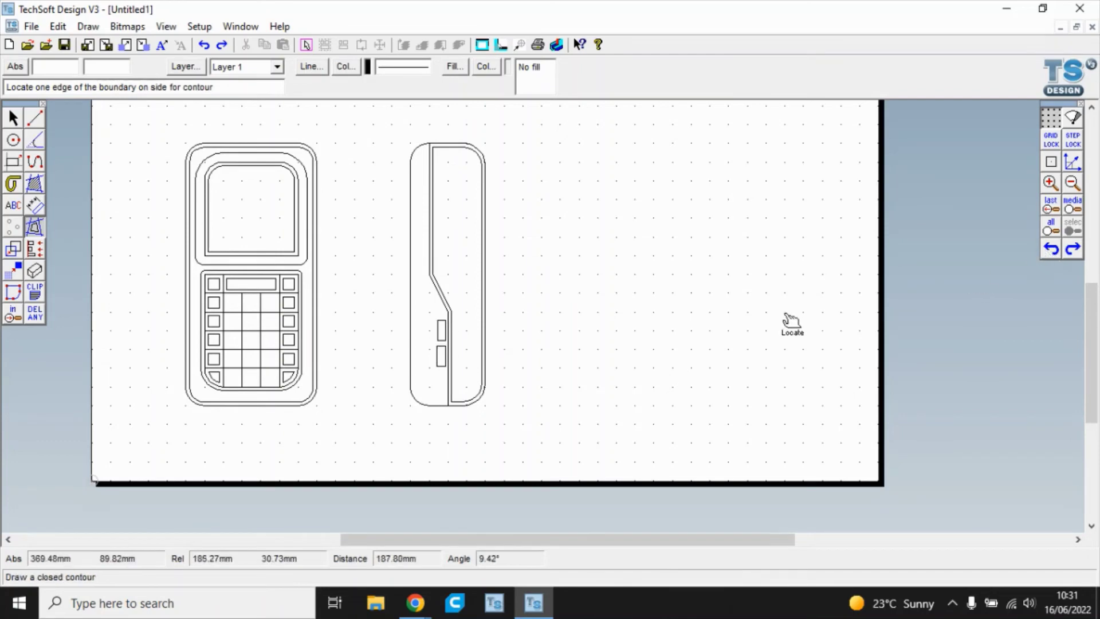
scroll(694, 301, up, 1)
drag(1088, 309, 1095, 289)
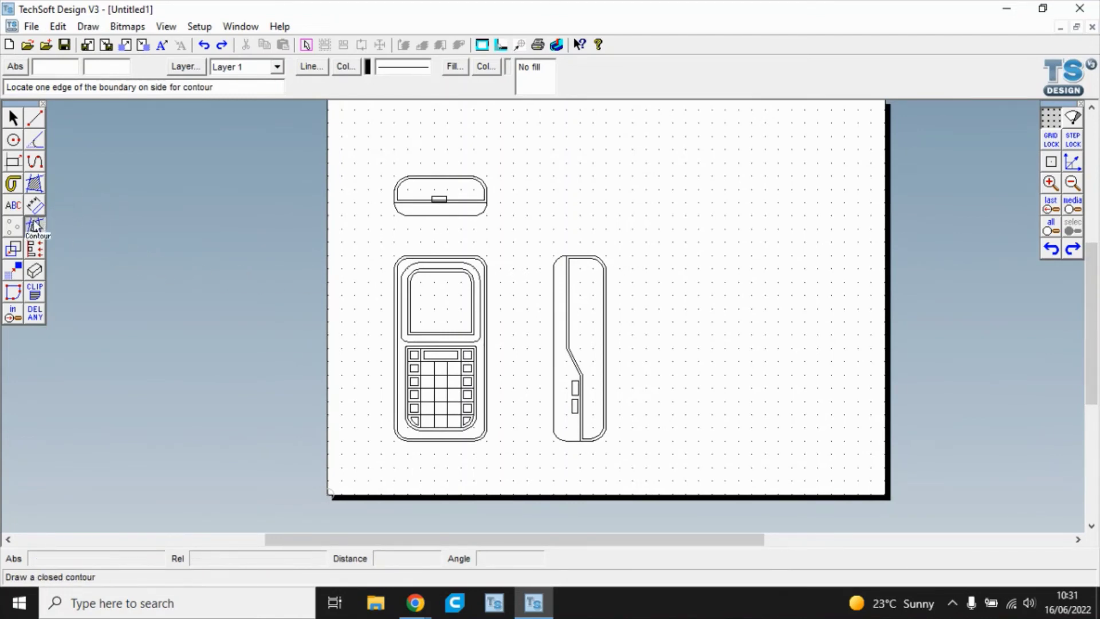
- Place the 'Classic Phone' title in 10 mm text to the right of the top view
click(13, 206)
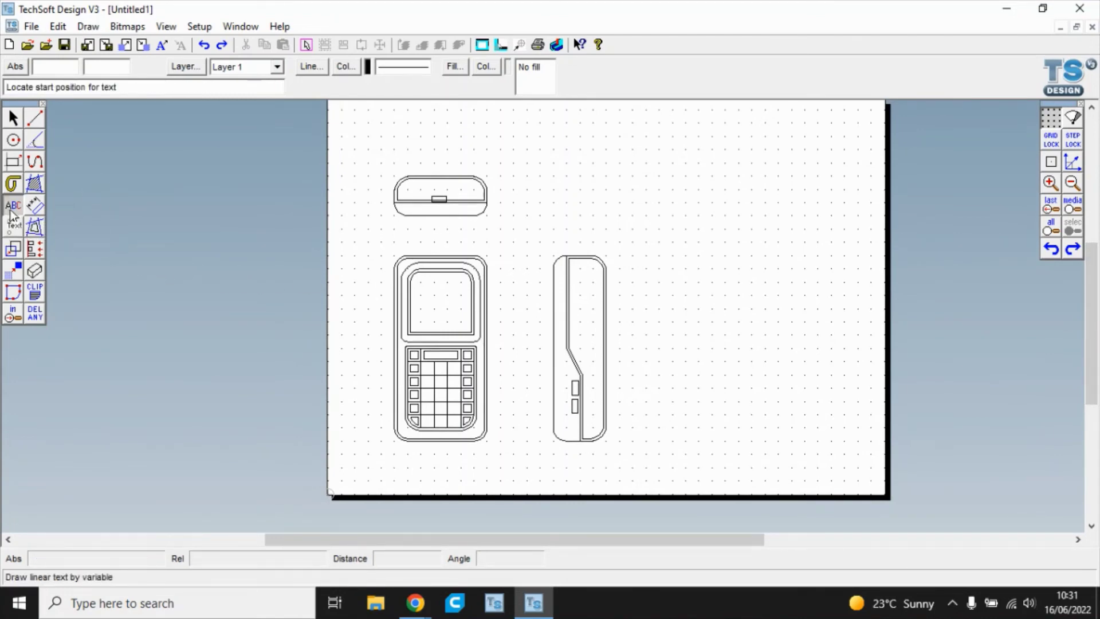
click(548, 201)
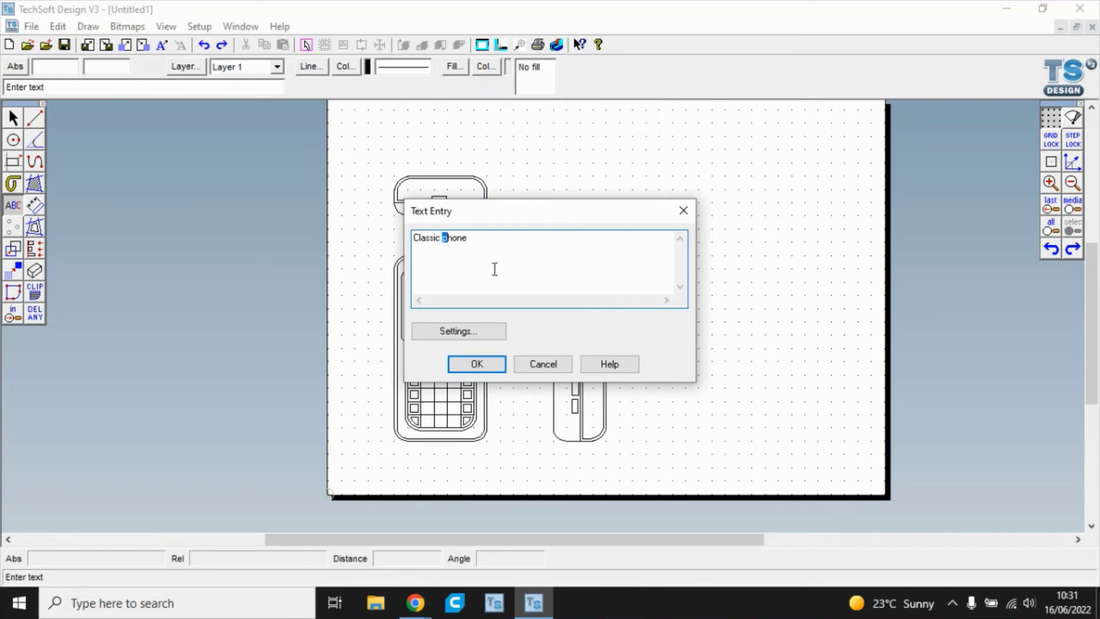
text(P)
click(486, 328)
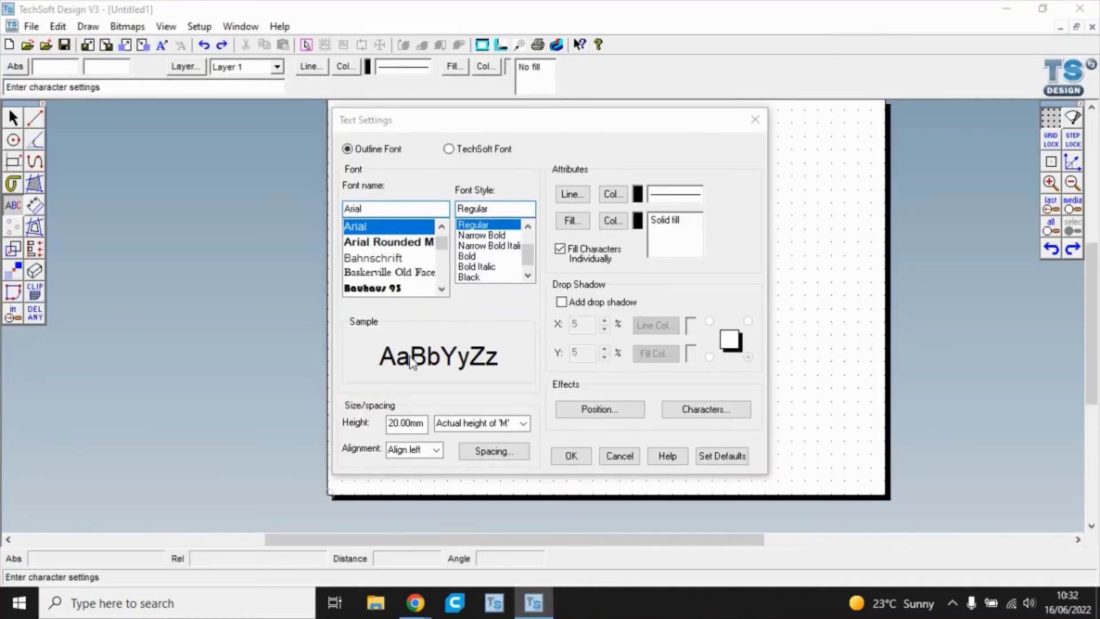
click(400, 423)
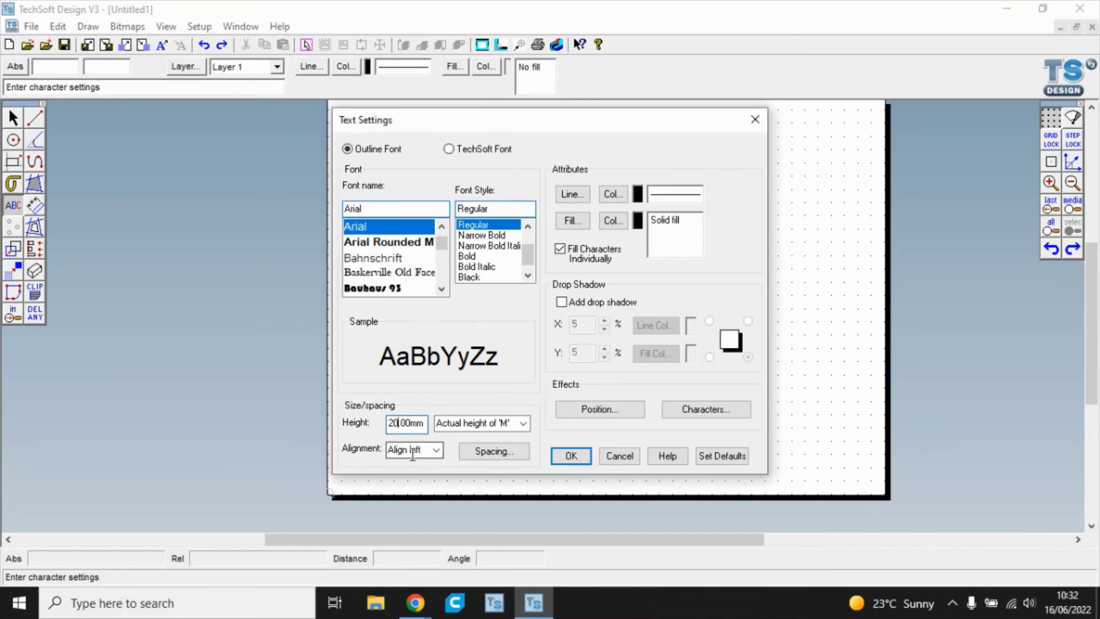
text(1)
click(569, 456)
click(477, 365)
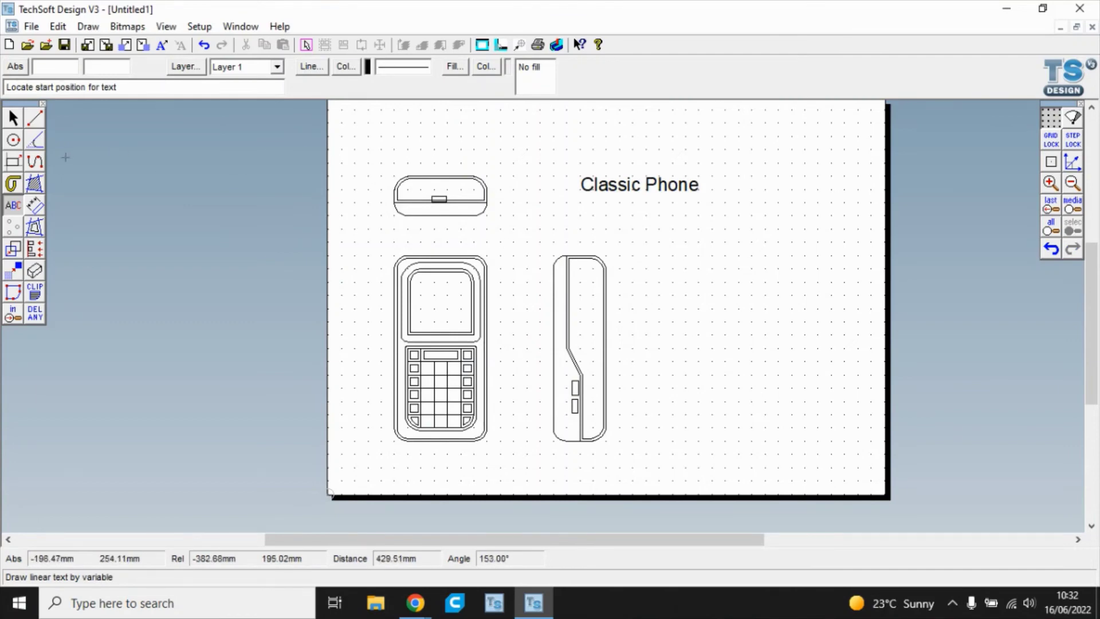
- Copy the title below itself, change the copy to the designer's name, and nudge it into place
click(12, 119)
click(624, 188)
drag(638, 216, 641, 221)
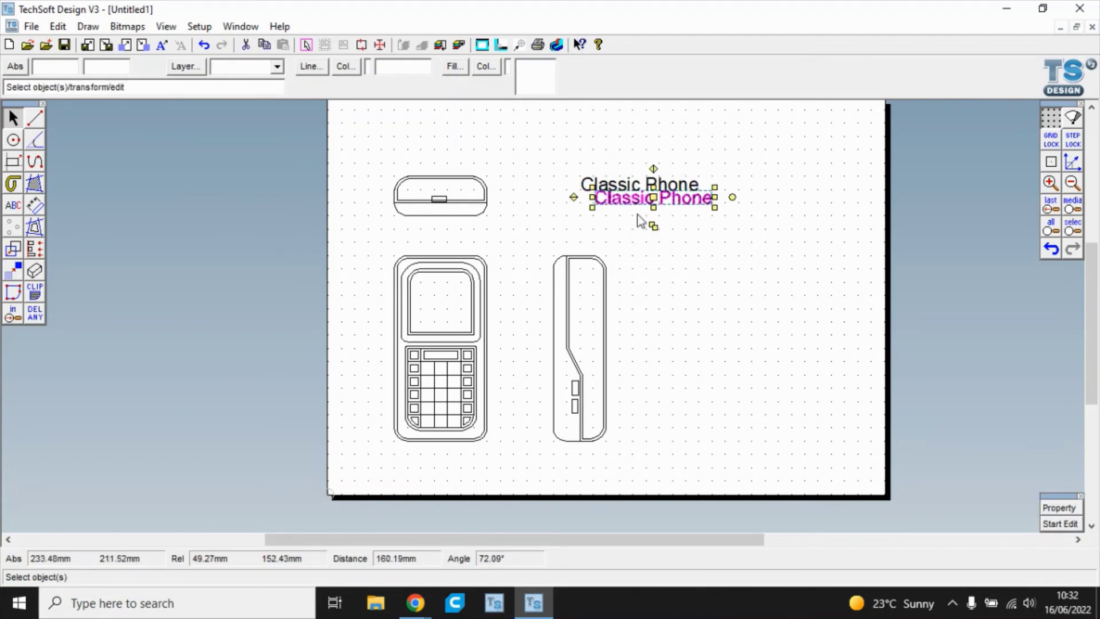
click(1059, 523)
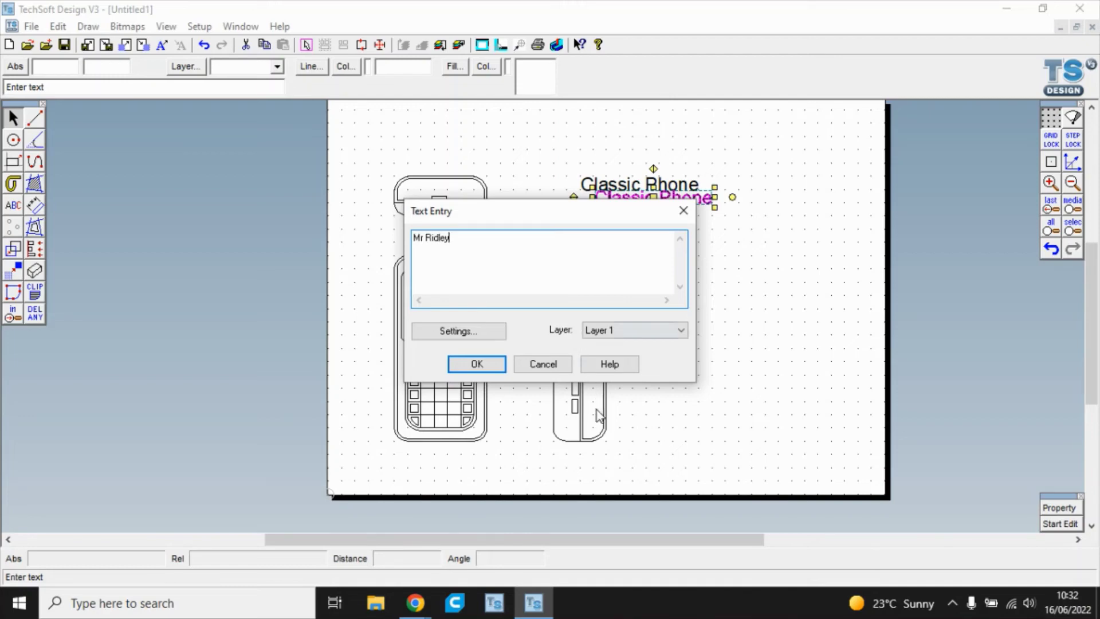
click(476, 364)
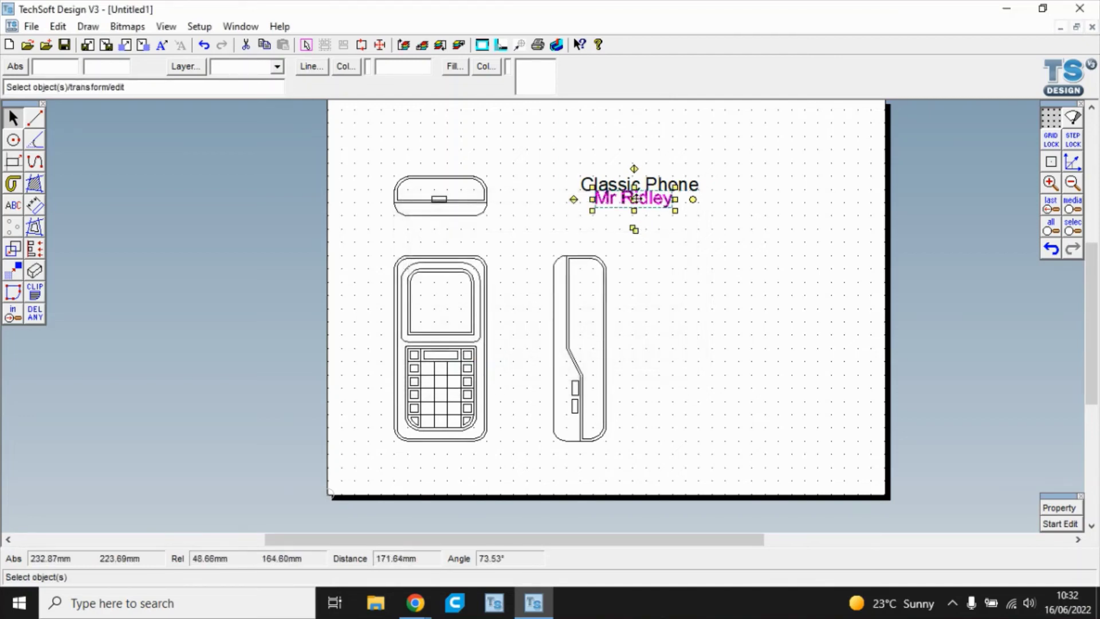
click(633, 199)
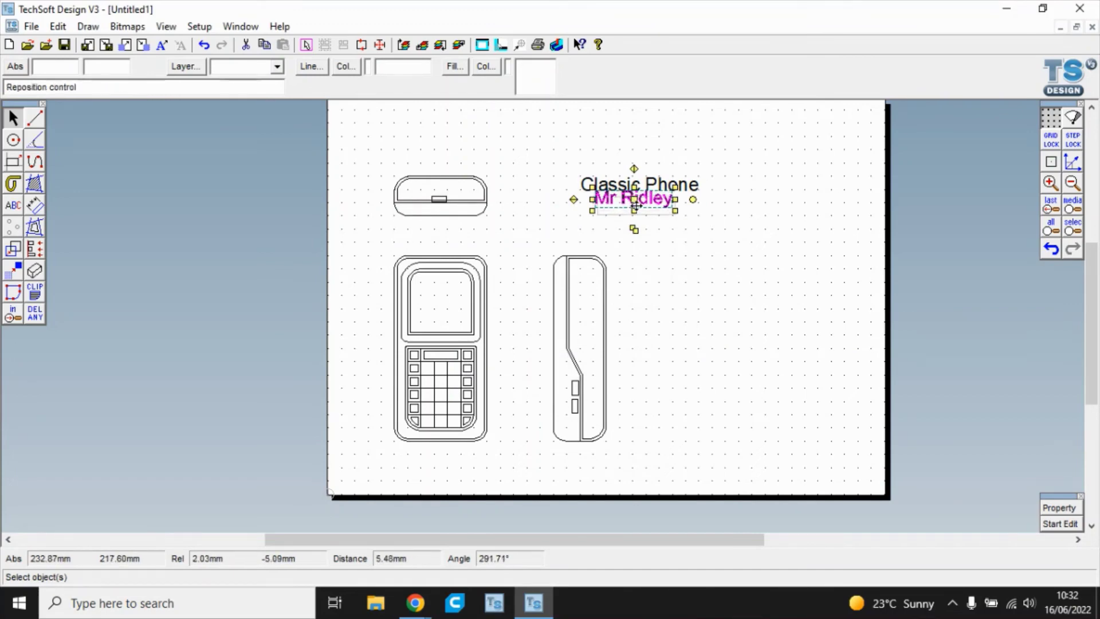
click(633, 205)
click(181, 184)
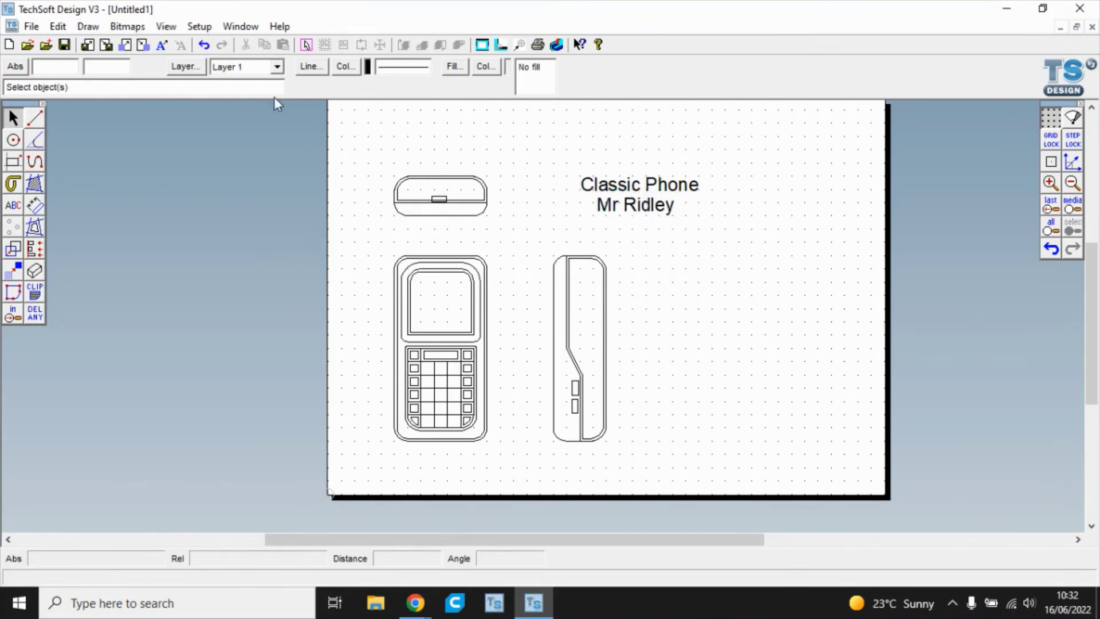
- Draw a box around the Classic Phone title and copy it down around the name line
click(17, 162)
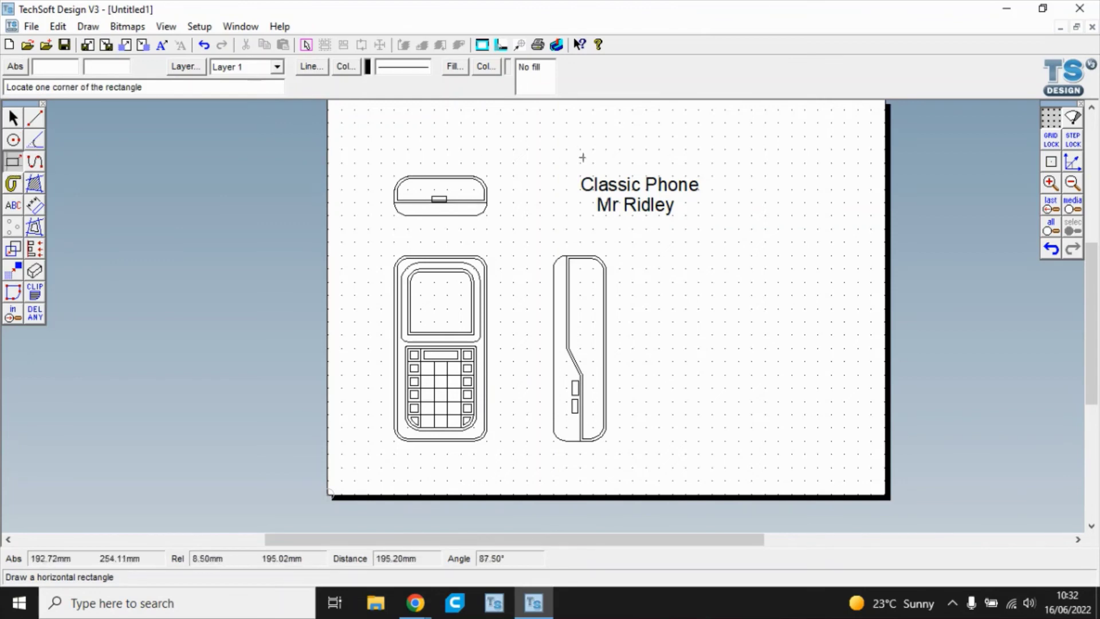
click(576, 174)
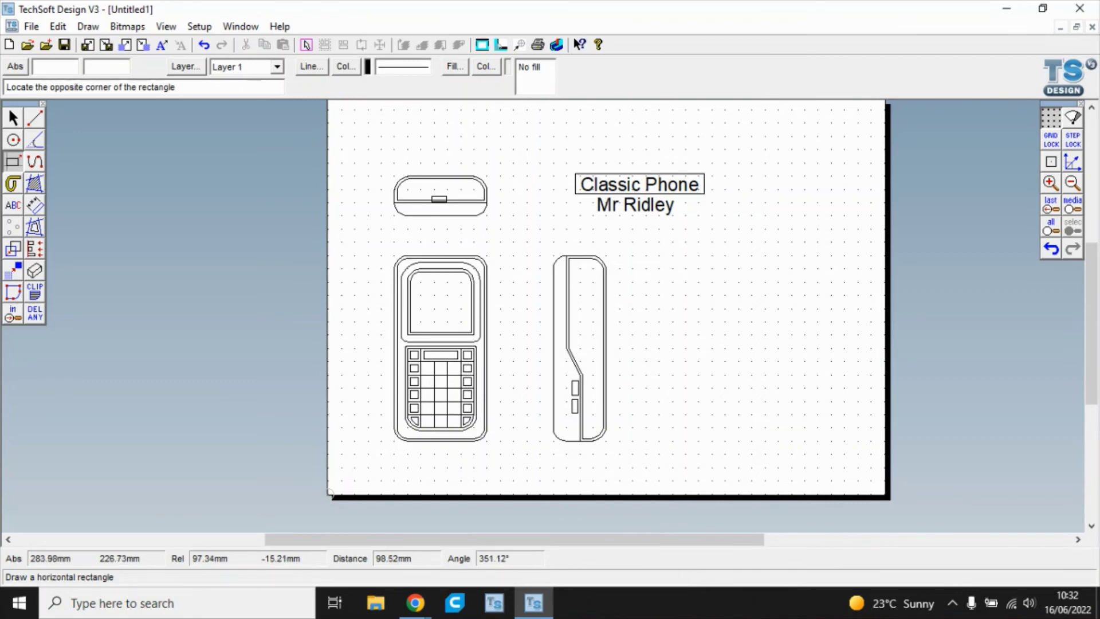
click(705, 194)
click(13, 118)
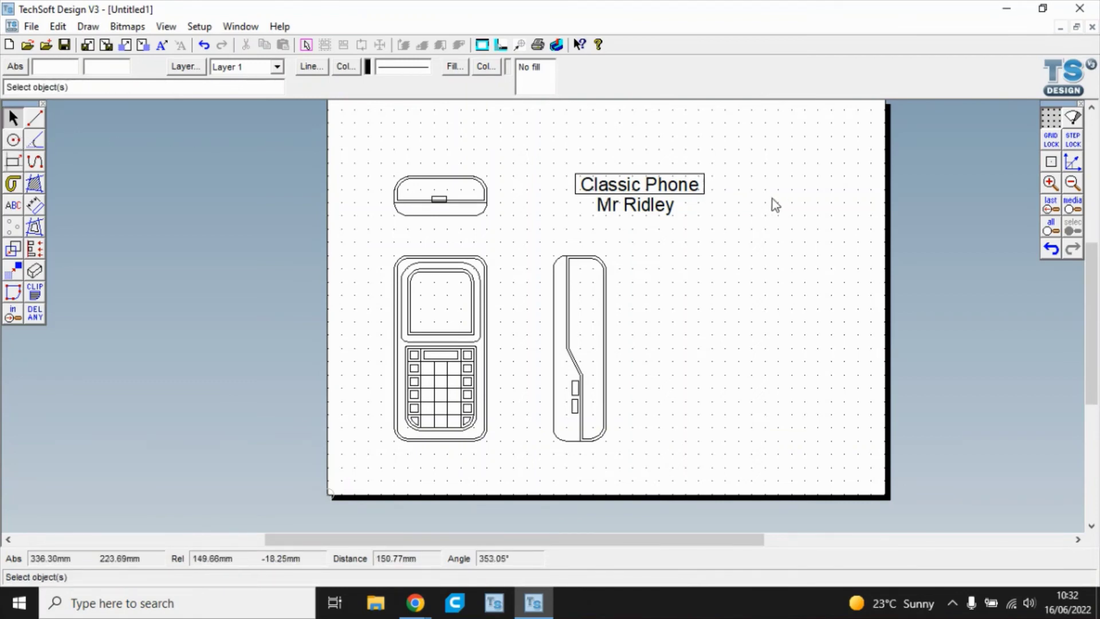
click(706, 194)
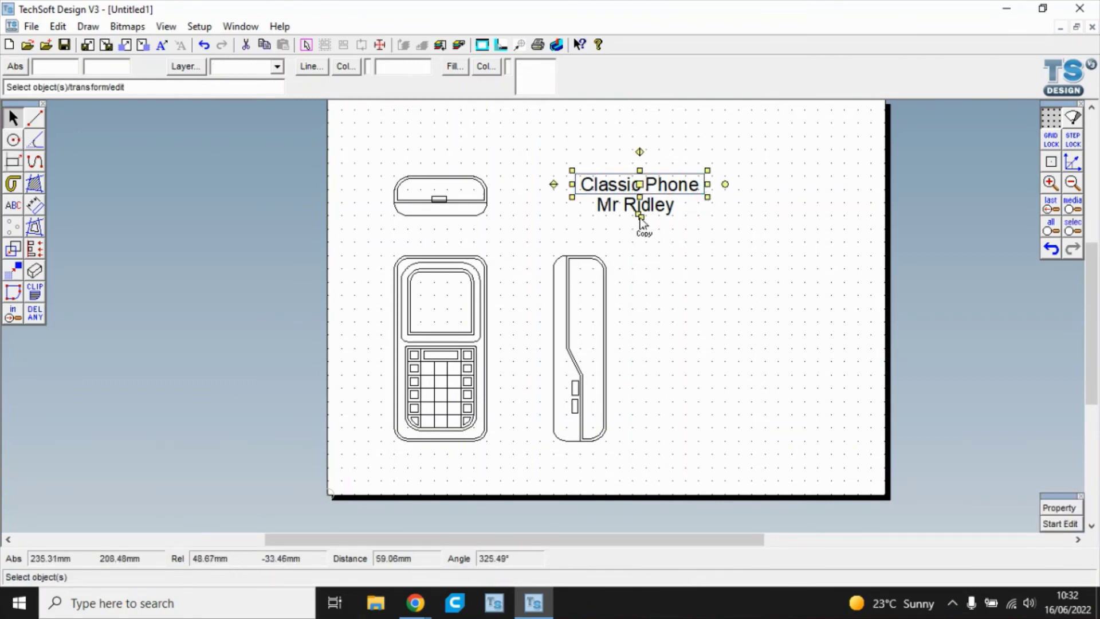
mouse_move(640, 221)
mouse_down()
mouse_move(651, 205)
mouse_move(639, 205)
mouse_up()
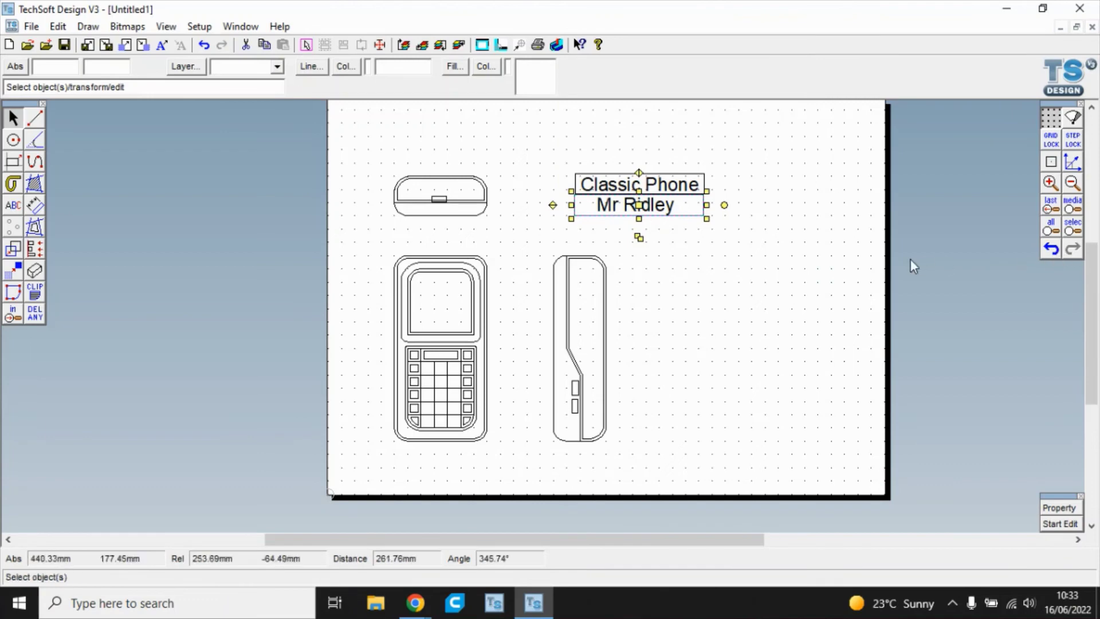
click(745, 304)
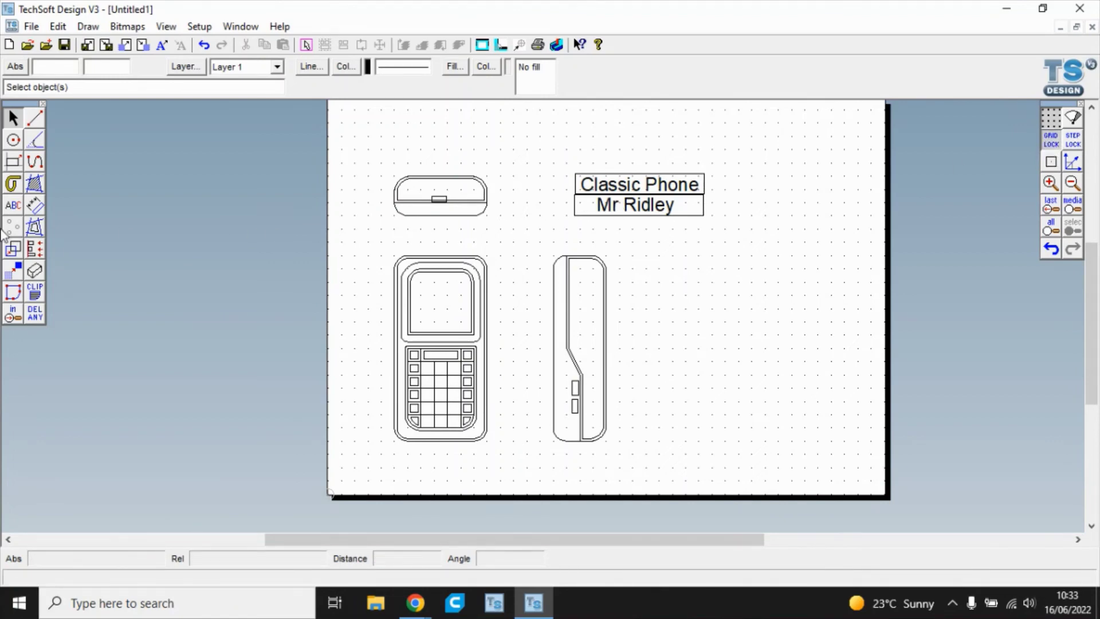
- Dimension the side view: 140 height on the right and 40 width below
click(38, 212)
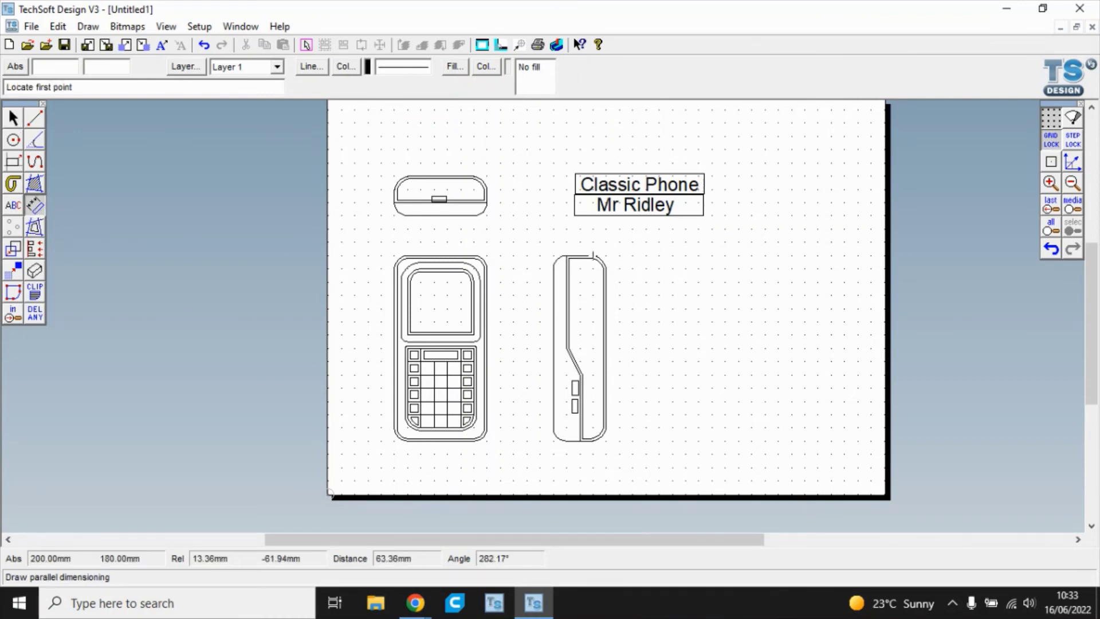
click(593, 256)
click(593, 441)
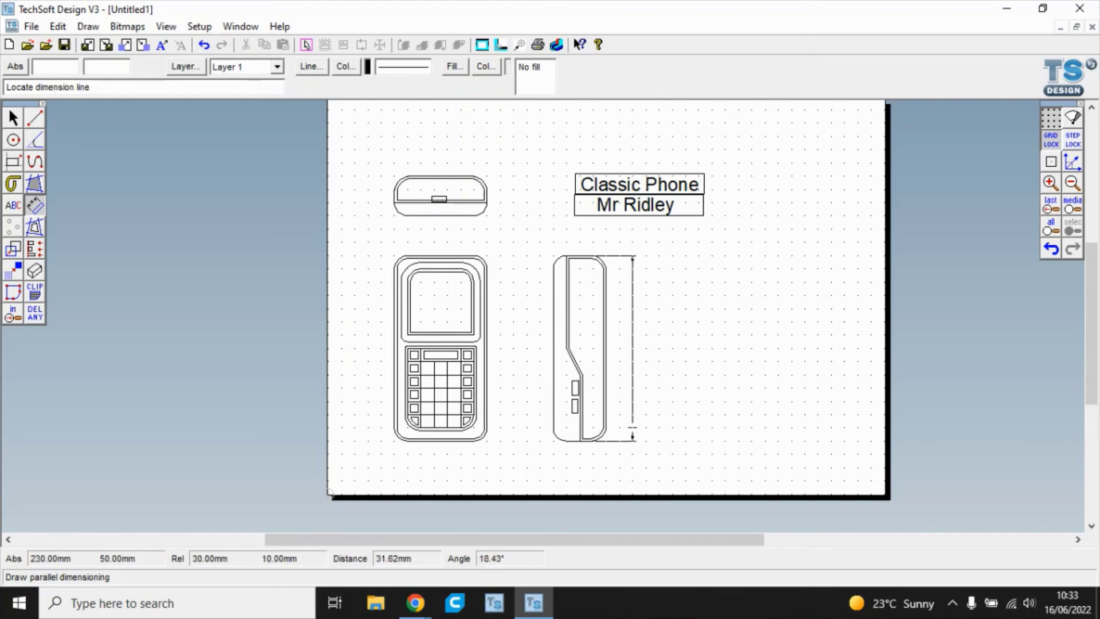
click(633, 428)
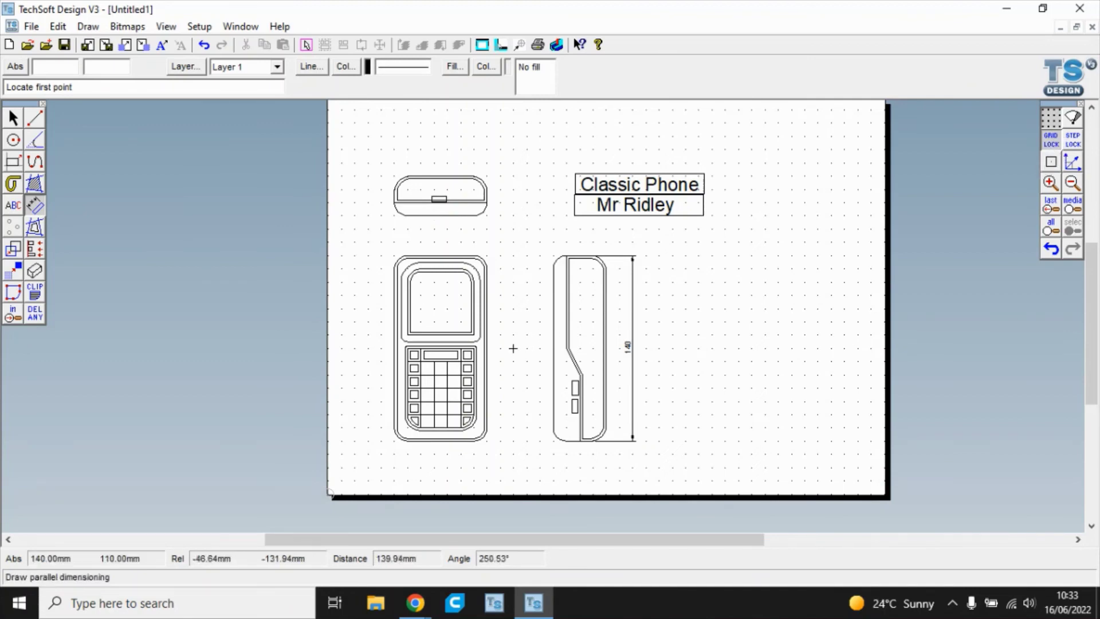
click(554, 413)
click(606, 413)
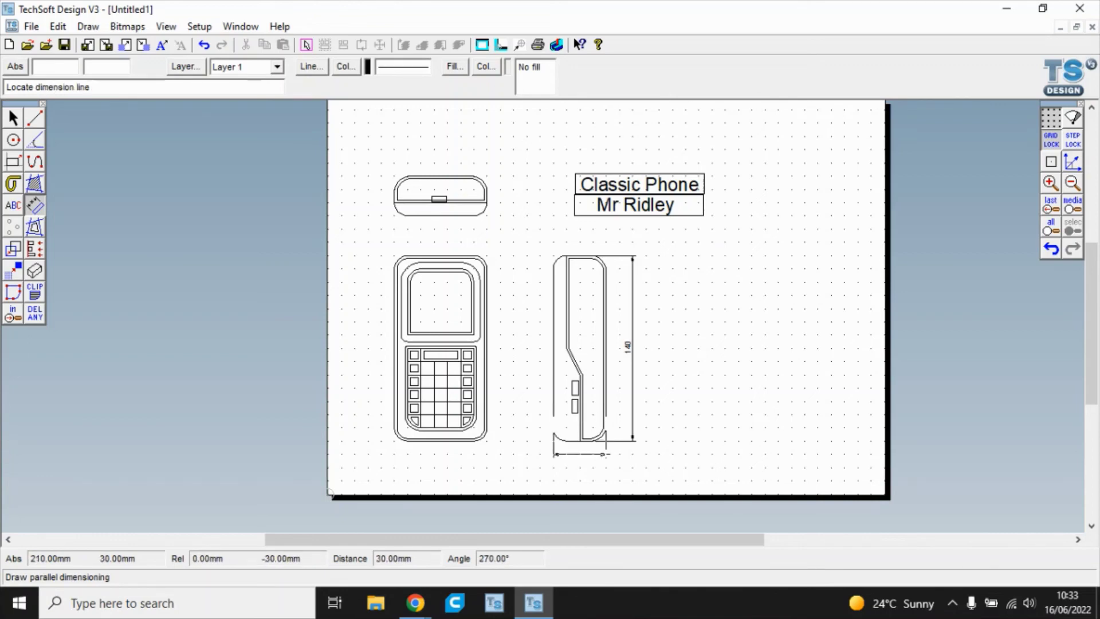
click(606, 468)
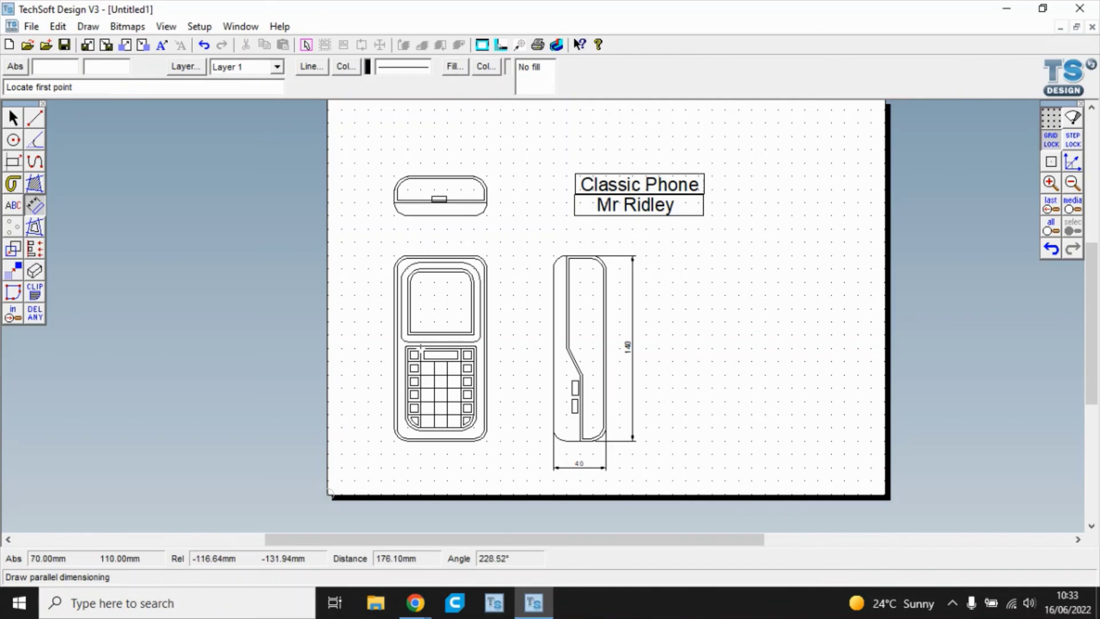
- Dimension the front view with 60, 50 and 10, and the top view with 70
click(421, 347)
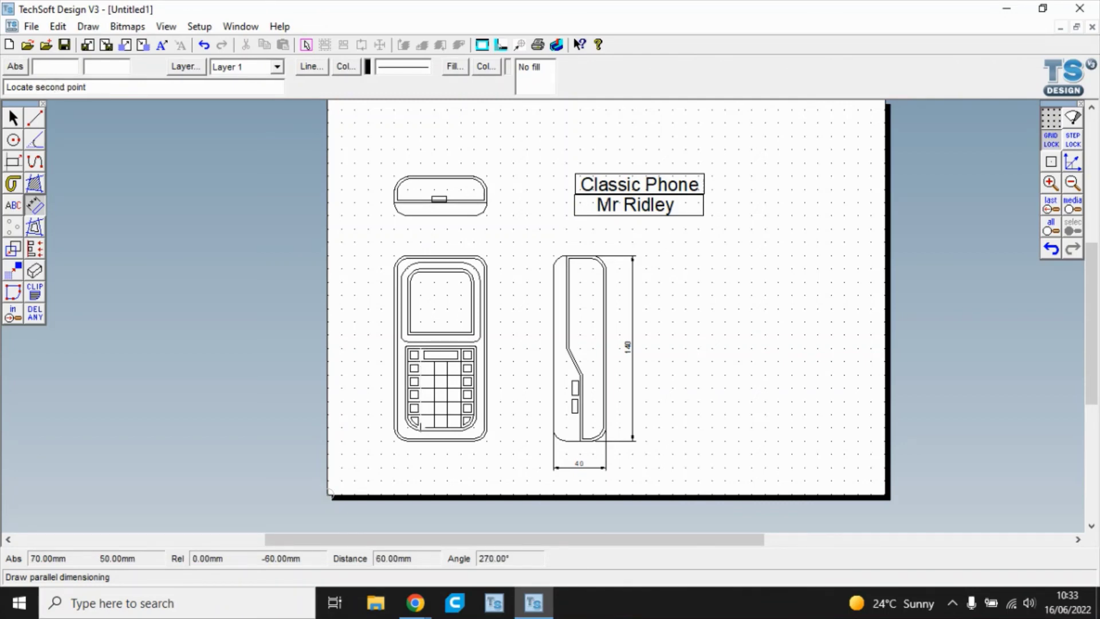
click(421, 427)
click(367, 387)
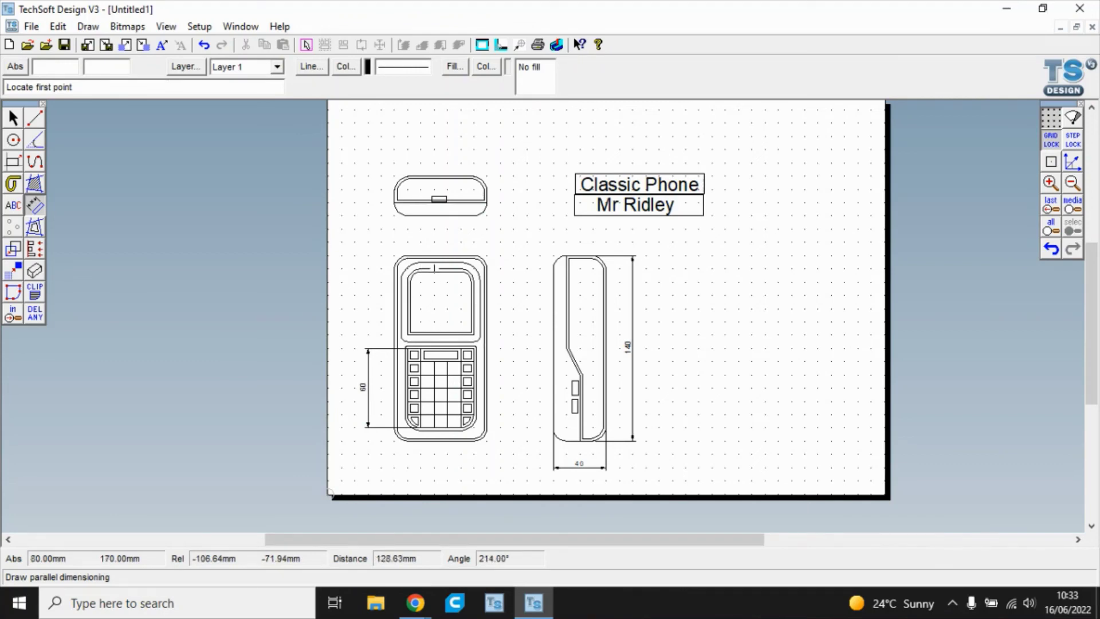
click(422, 268)
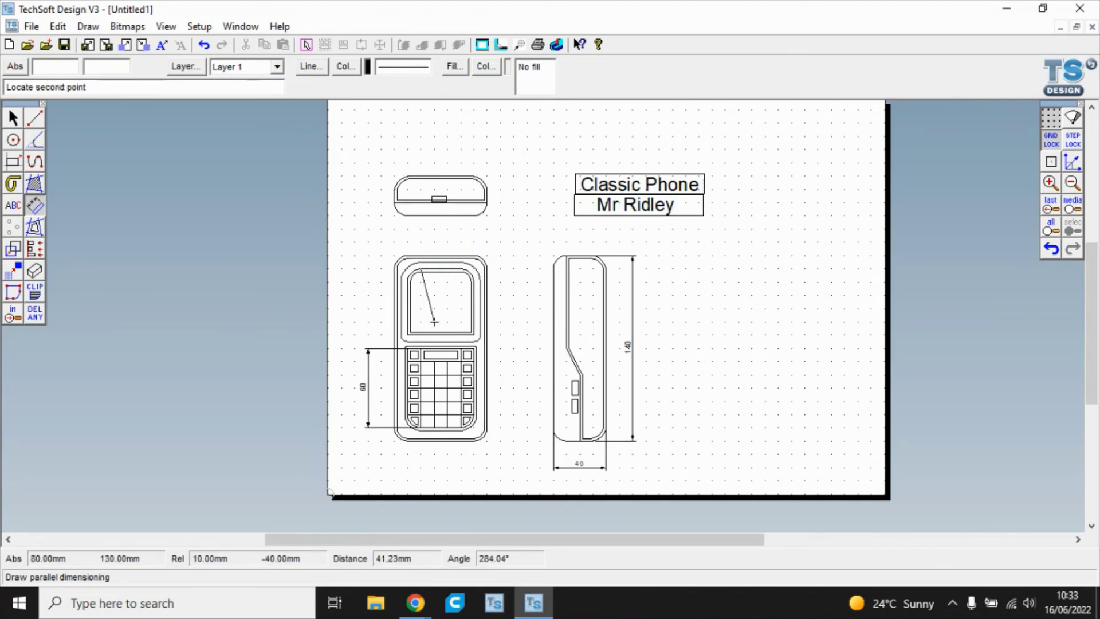
click(421, 334)
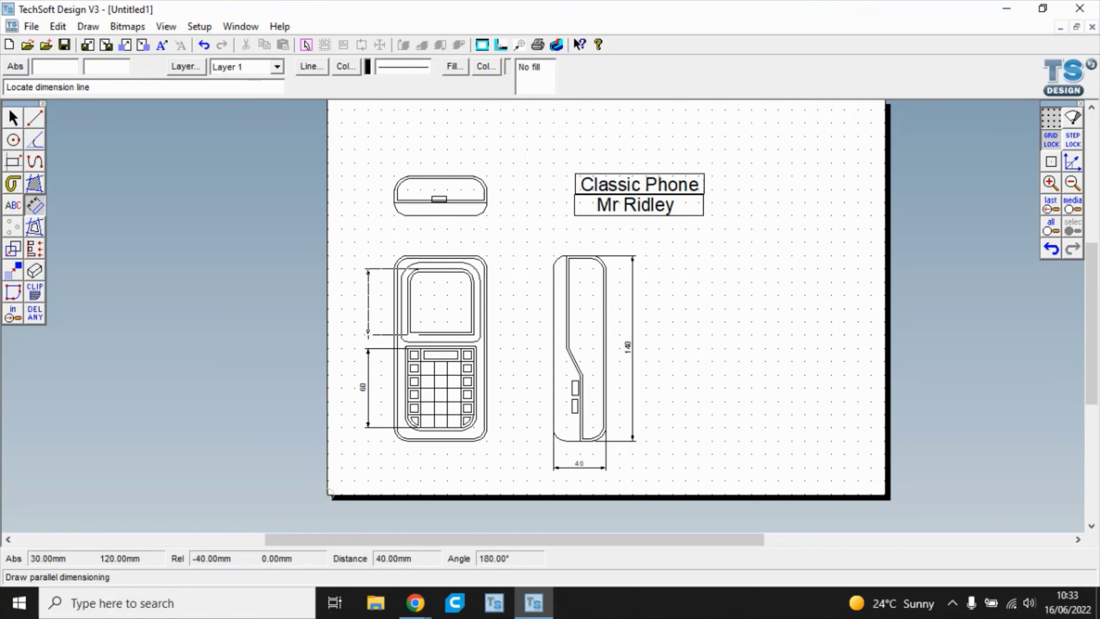
click(367, 334)
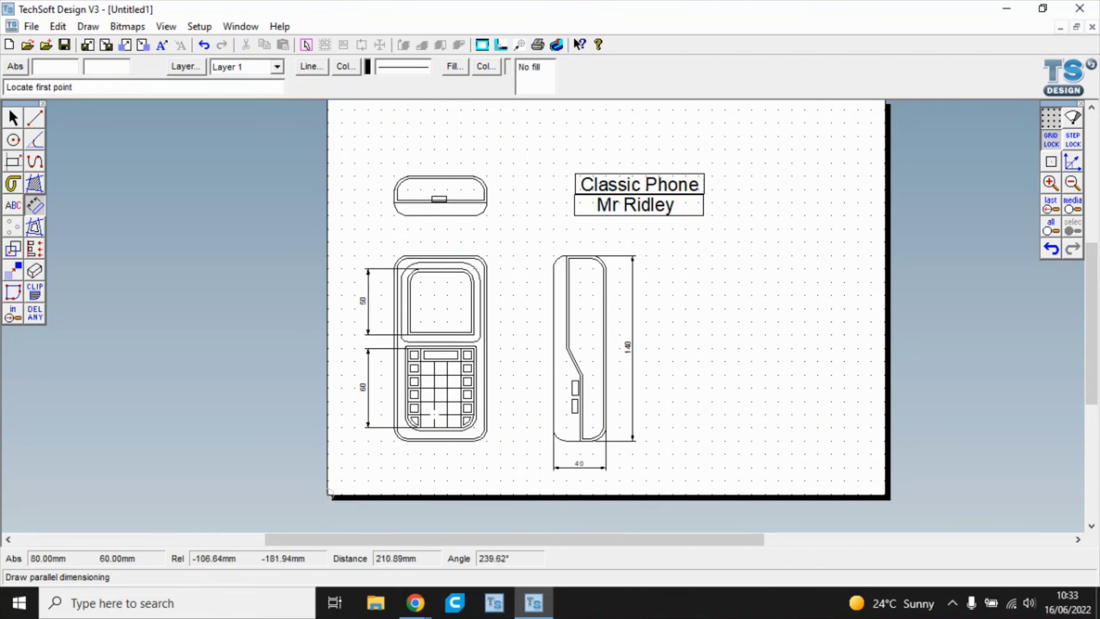
click(434, 415)
click(448, 415)
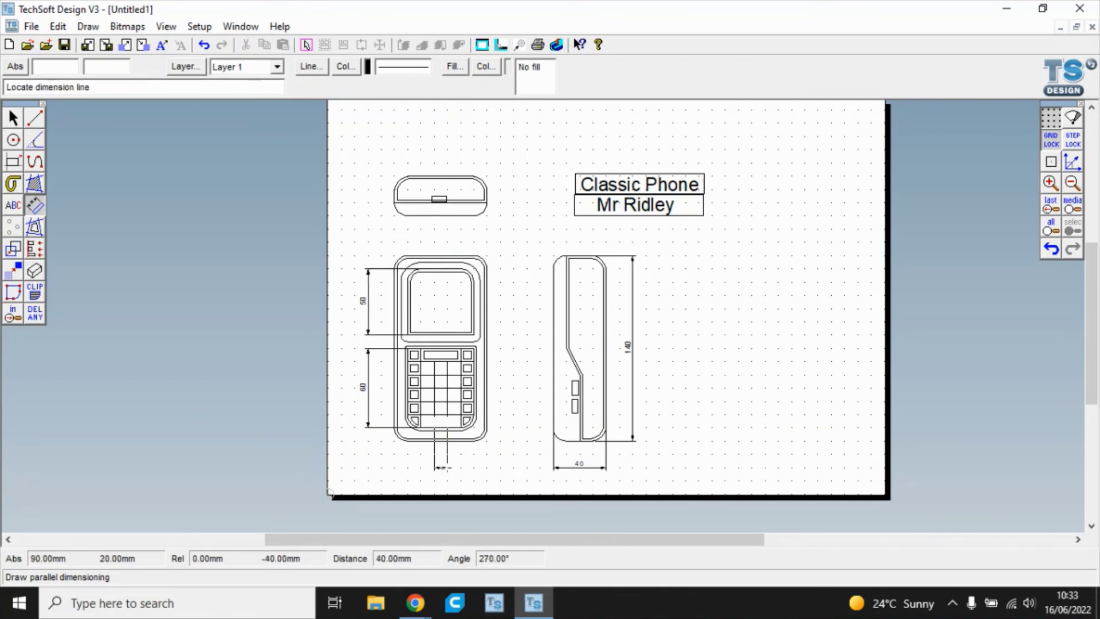
click(441, 466)
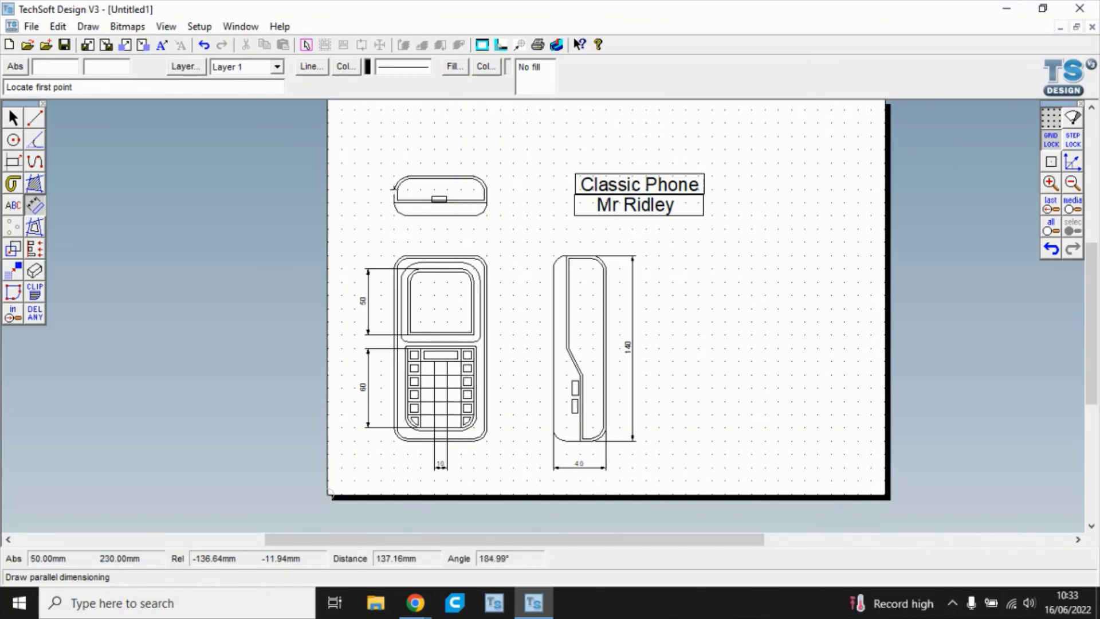
click(394, 188)
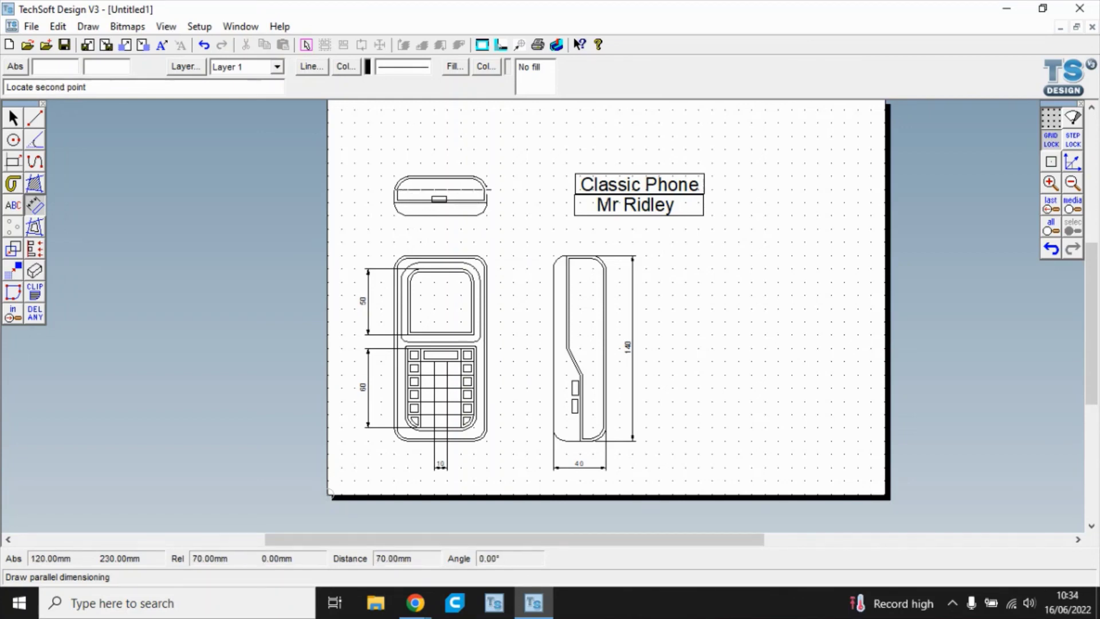
click(487, 188)
click(487, 164)
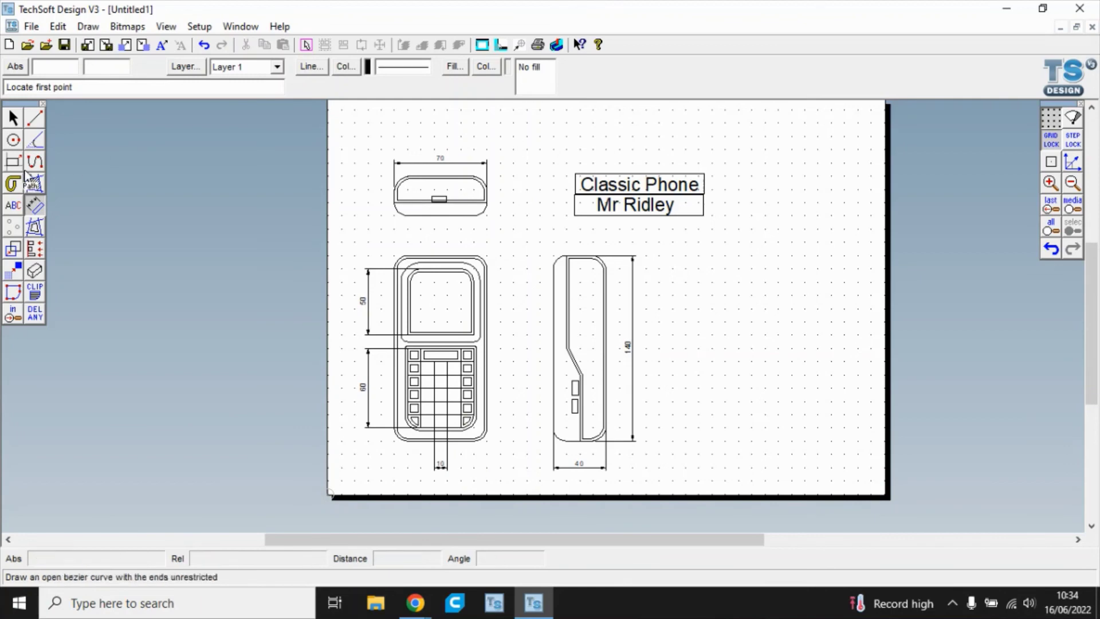
- Draw a large border rectangle around all three views, the dimensions and the title boxes
click(13, 161)
click(341, 122)
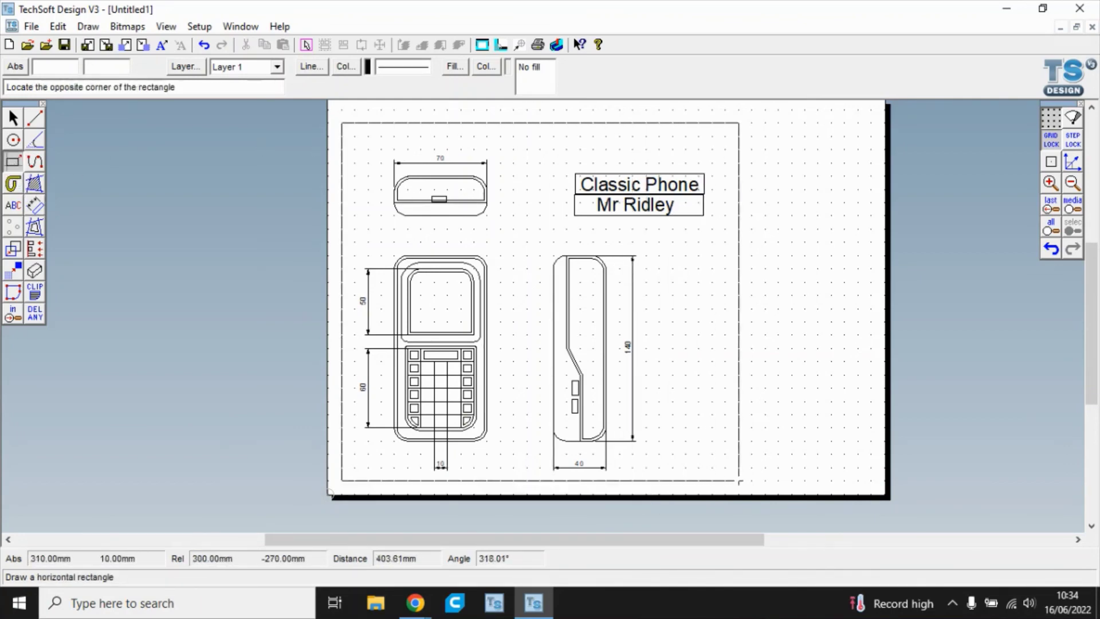
click(726, 482)
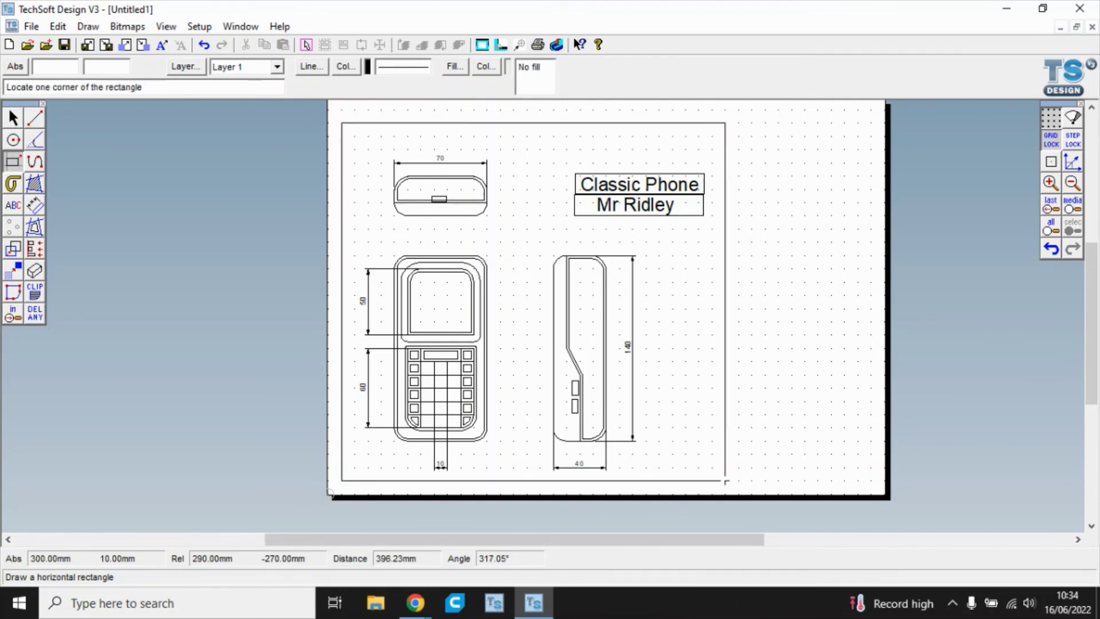